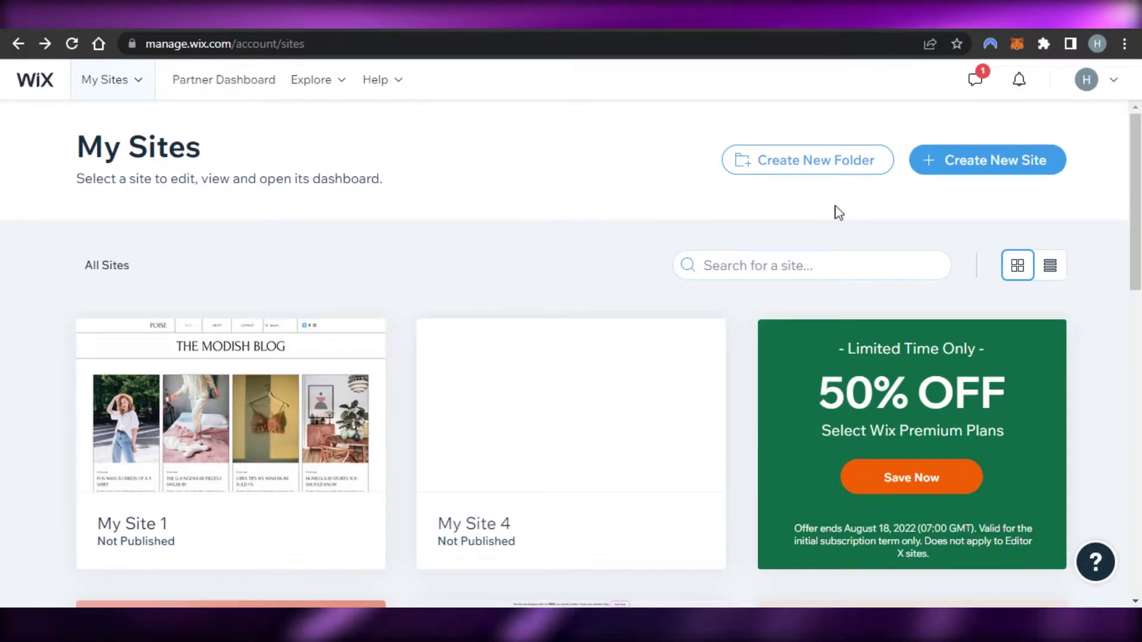
# Look through the existing sites in the My Sites list and the options in the account menu
pyautogui.scroll(-10, 571, 357)
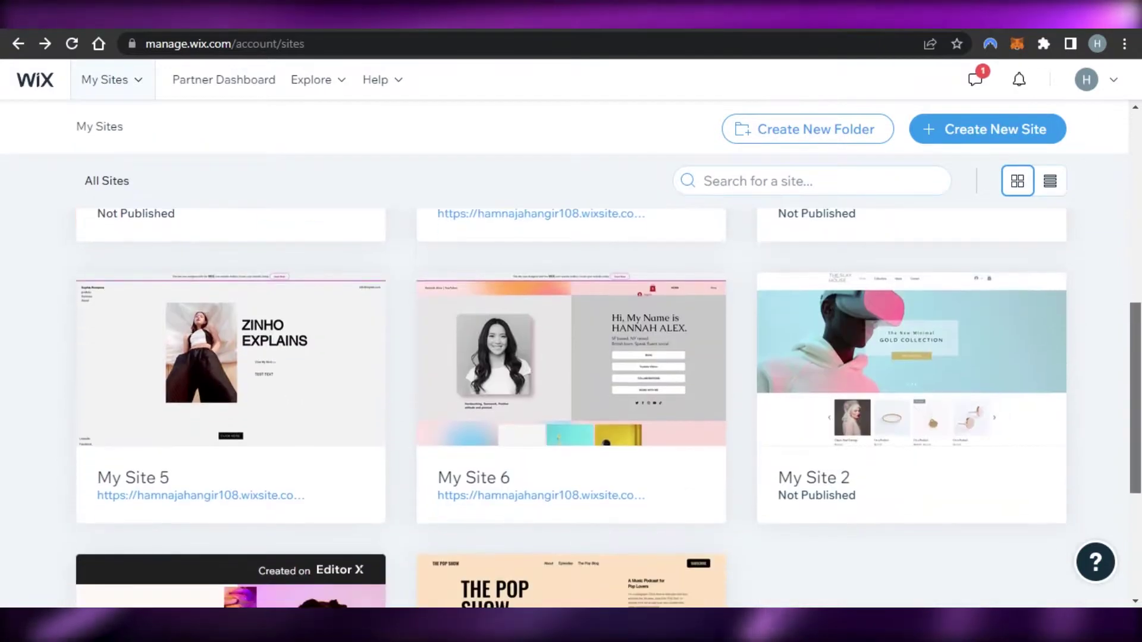
pyautogui.scroll(-3, 570, 357)
pyautogui.scroll(5, 571, 356)
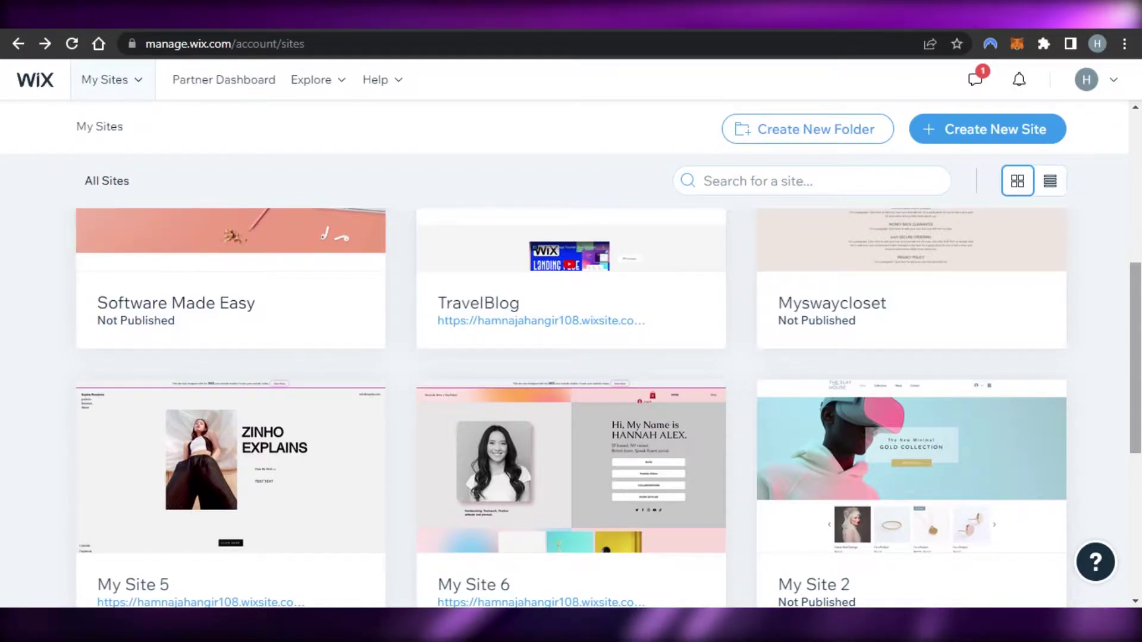
pyautogui.scroll(8, 571, 356)
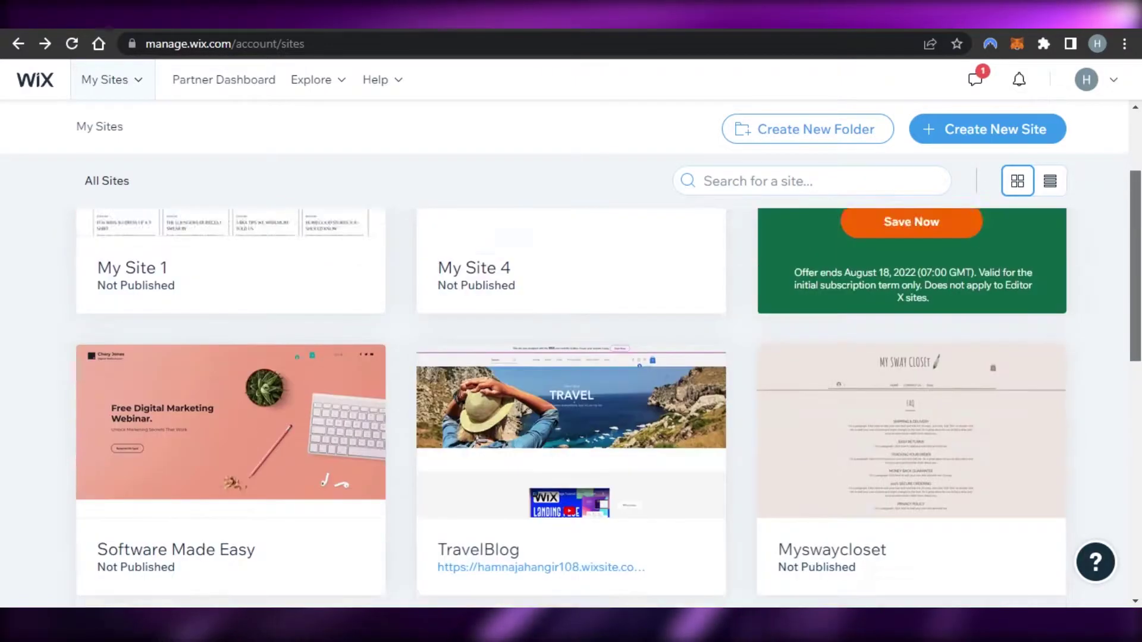
pyautogui.scroll(-6, 571, 357)
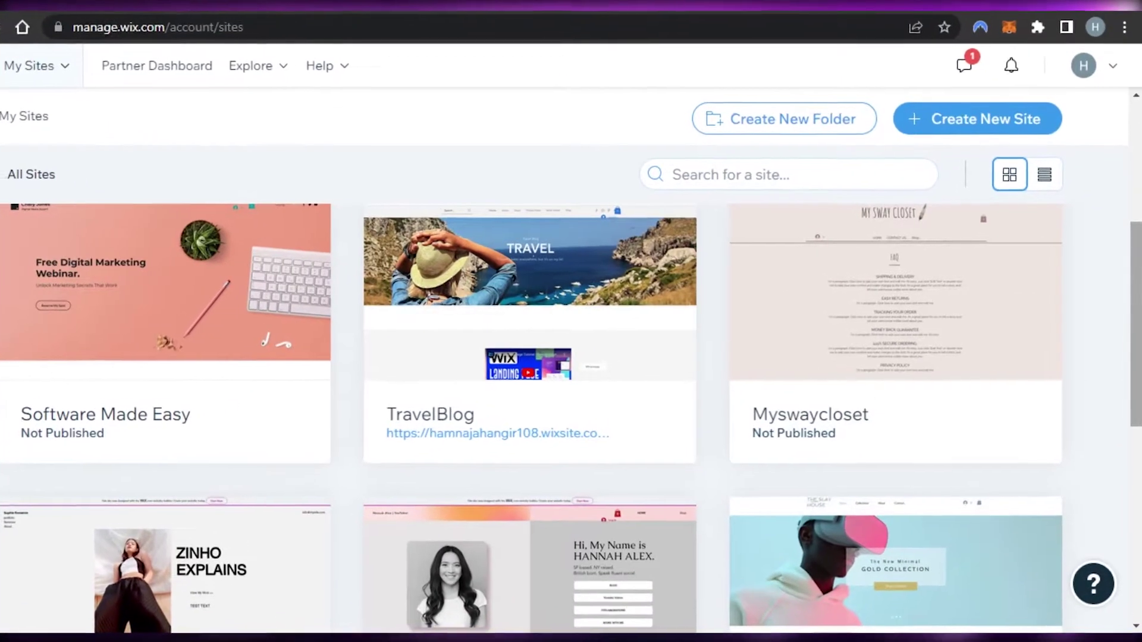
pyautogui.click(1112, 66)
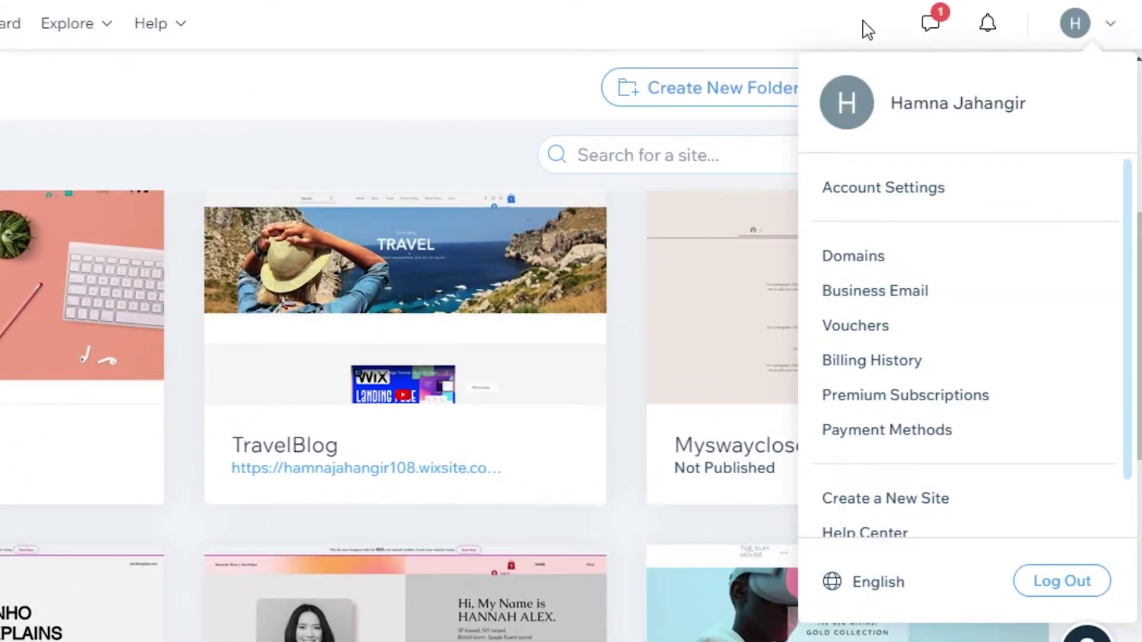
pyautogui.click(791, 35)
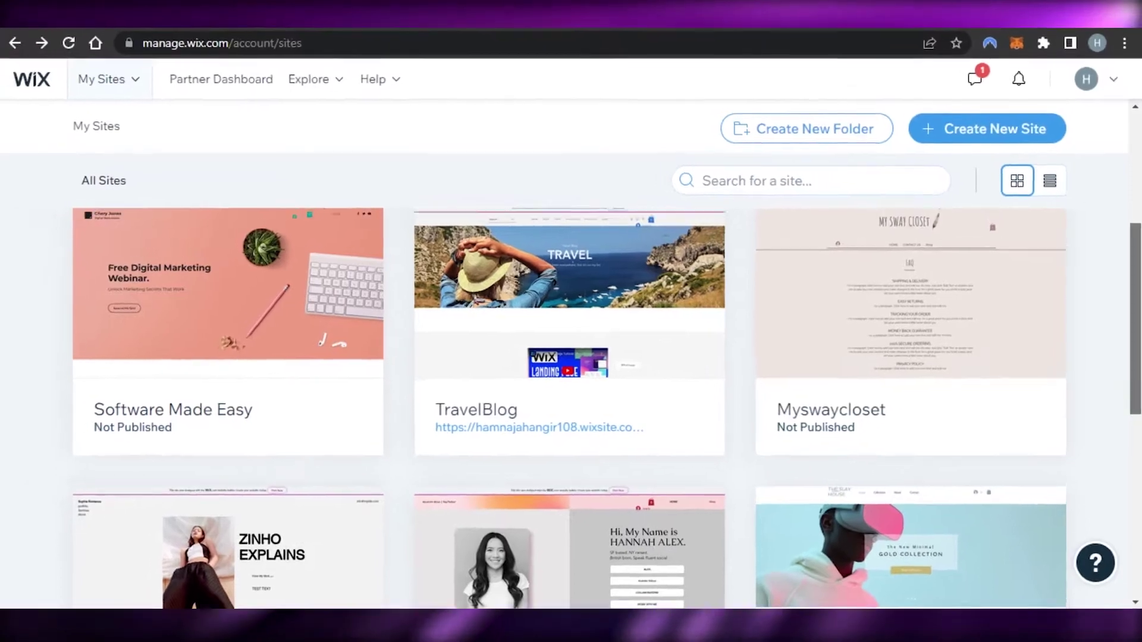
pyautogui.scroll(6, 571, 357)
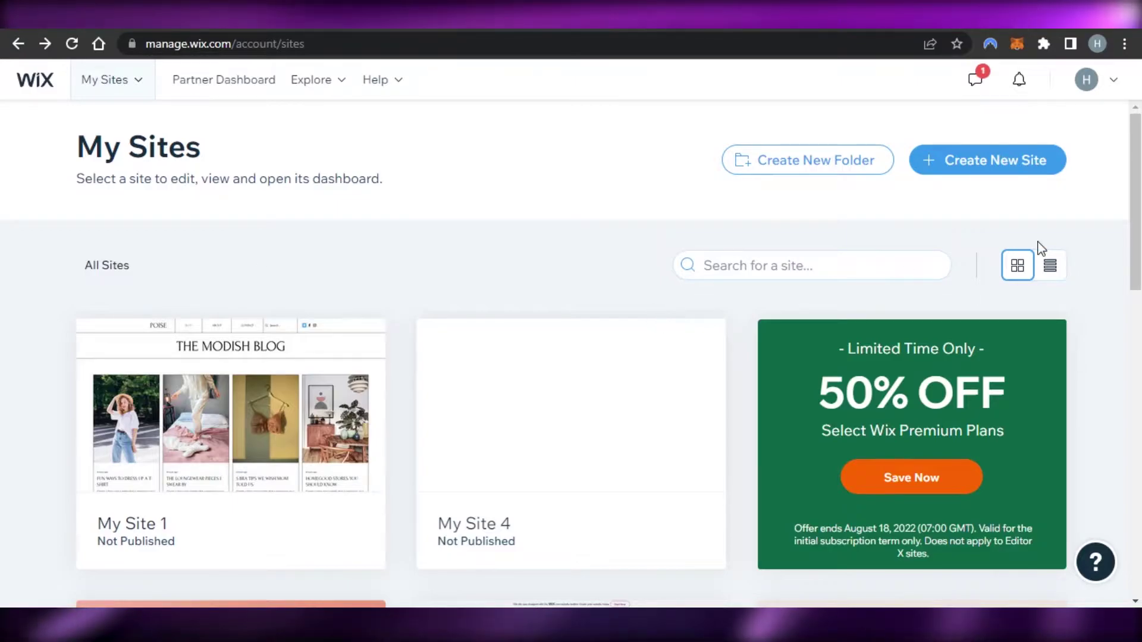
pyautogui.scroll(-9, 1037, 247)
pyautogui.scroll(7, 571, 356)
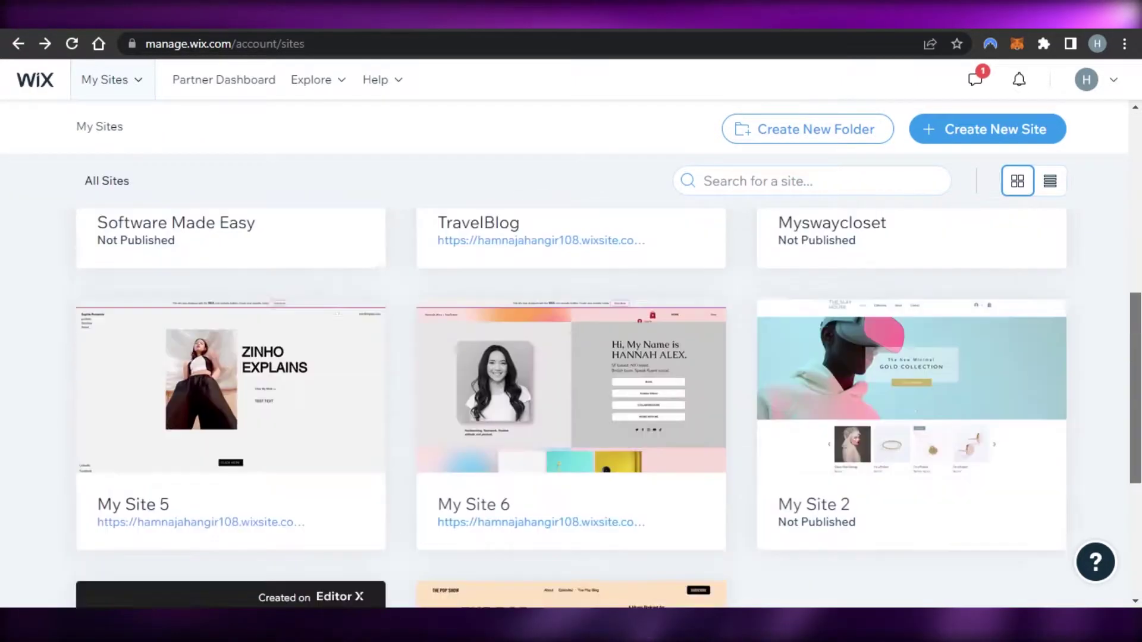
pyautogui.scroll(-5, 571, 357)
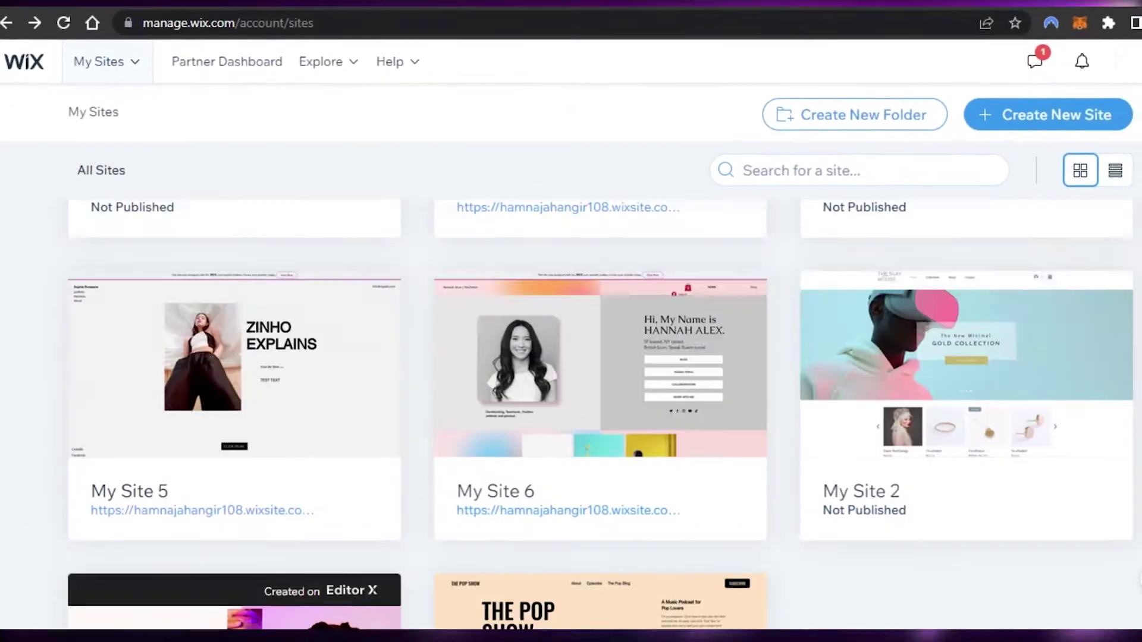
pyautogui.scroll(15, 571, 356)
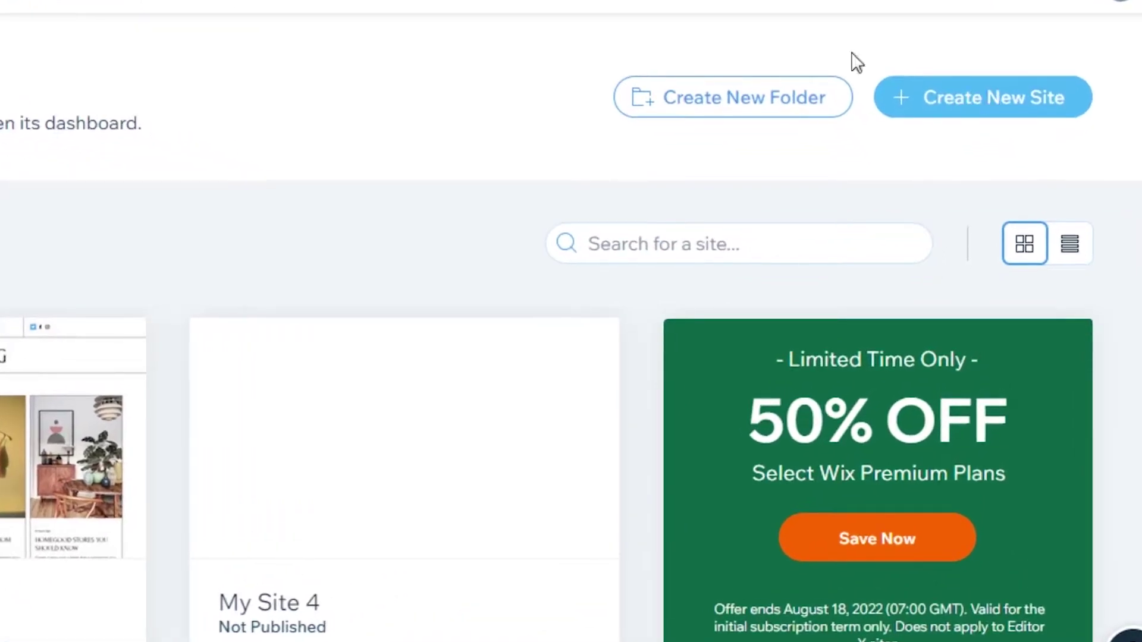
# Start a new site and examine its home page in the editor from the header down to the subscribe form
pyautogui.click(989, 106)
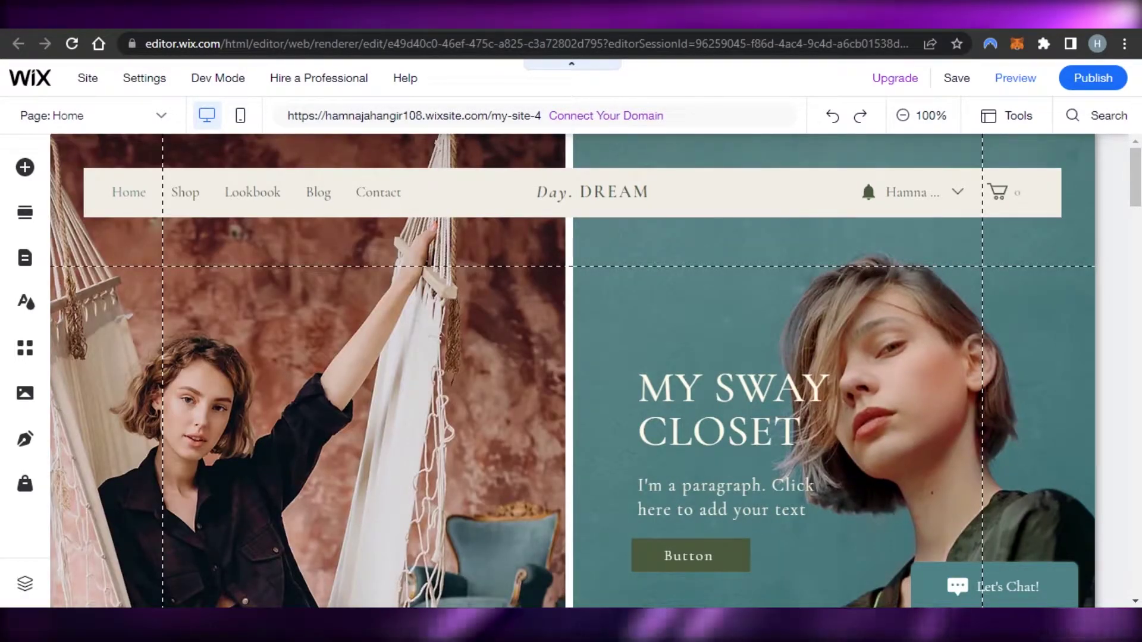
pyautogui.click(642, 266)
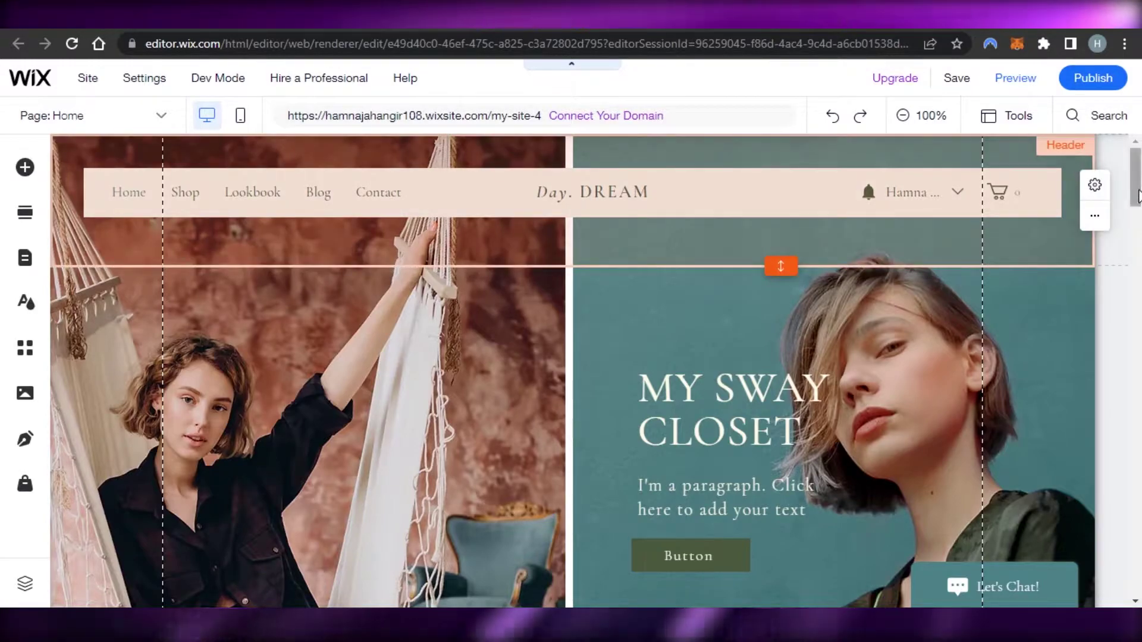
pyautogui.scroll(-10, 1138, 196)
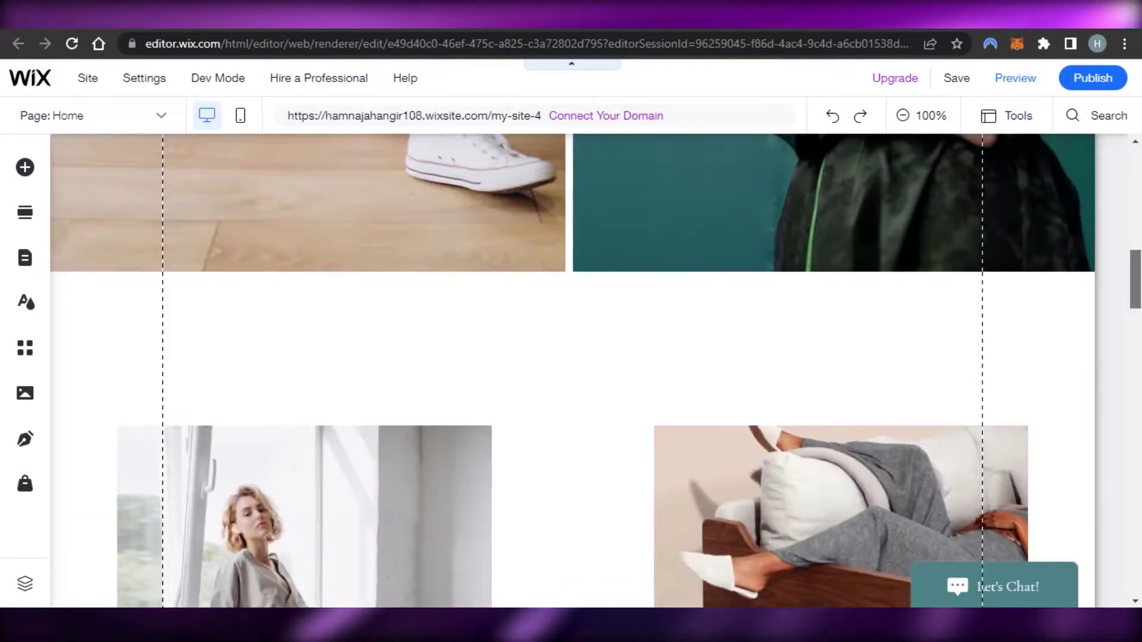
pyautogui.scroll(-15, 572, 370)
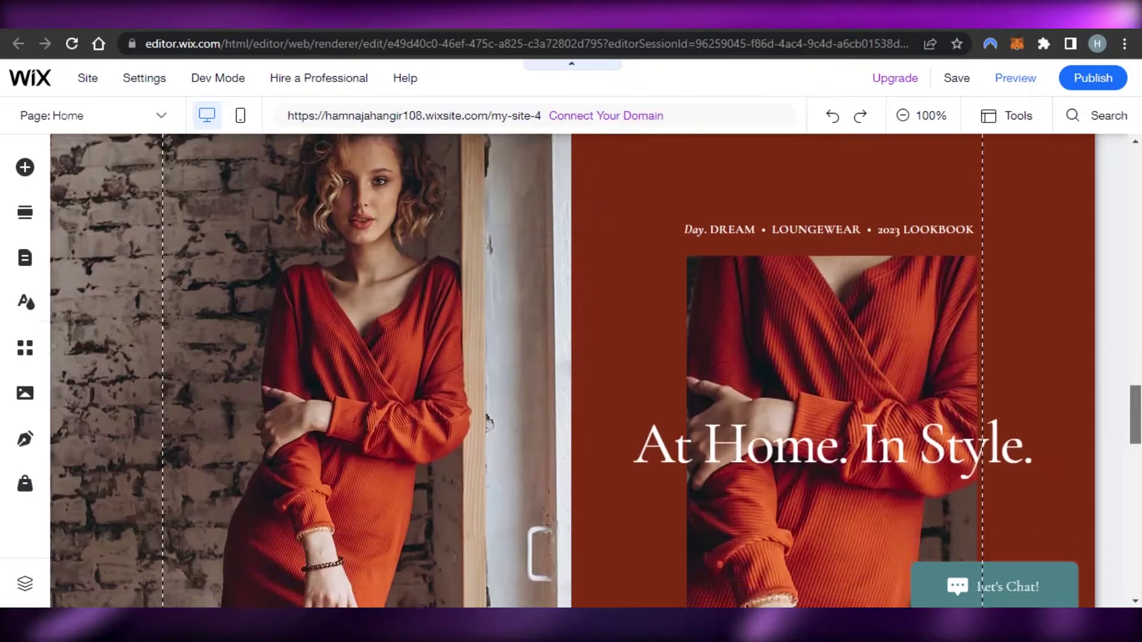
pyautogui.scroll(-15, 572, 370)
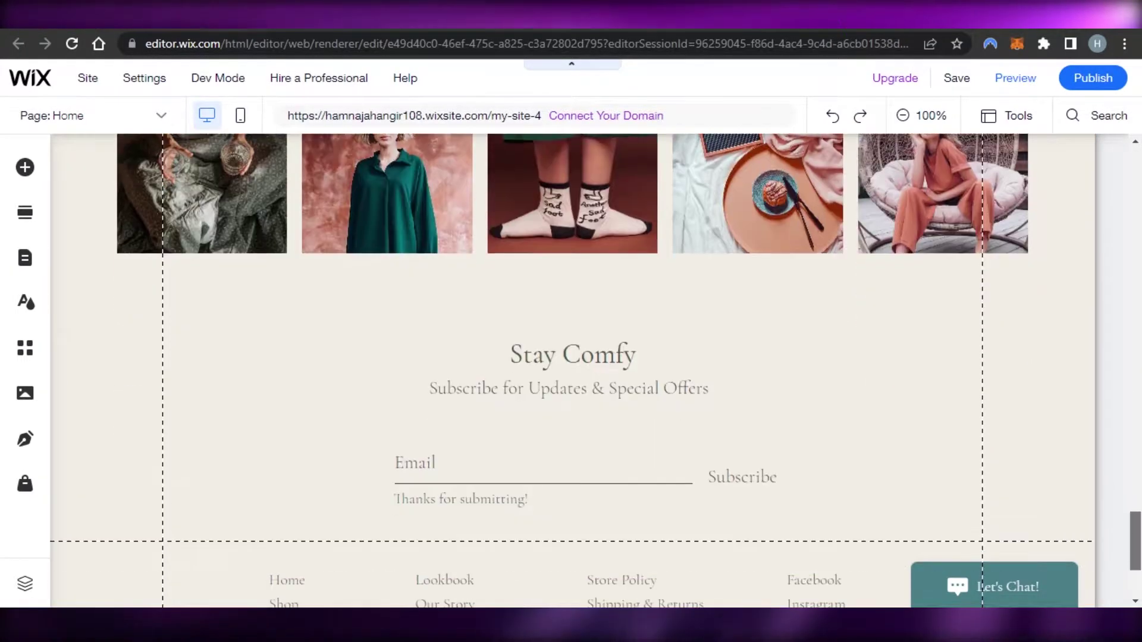
pyautogui.scroll(3, 572, 370)
pyautogui.scroll(15, 572, 370)
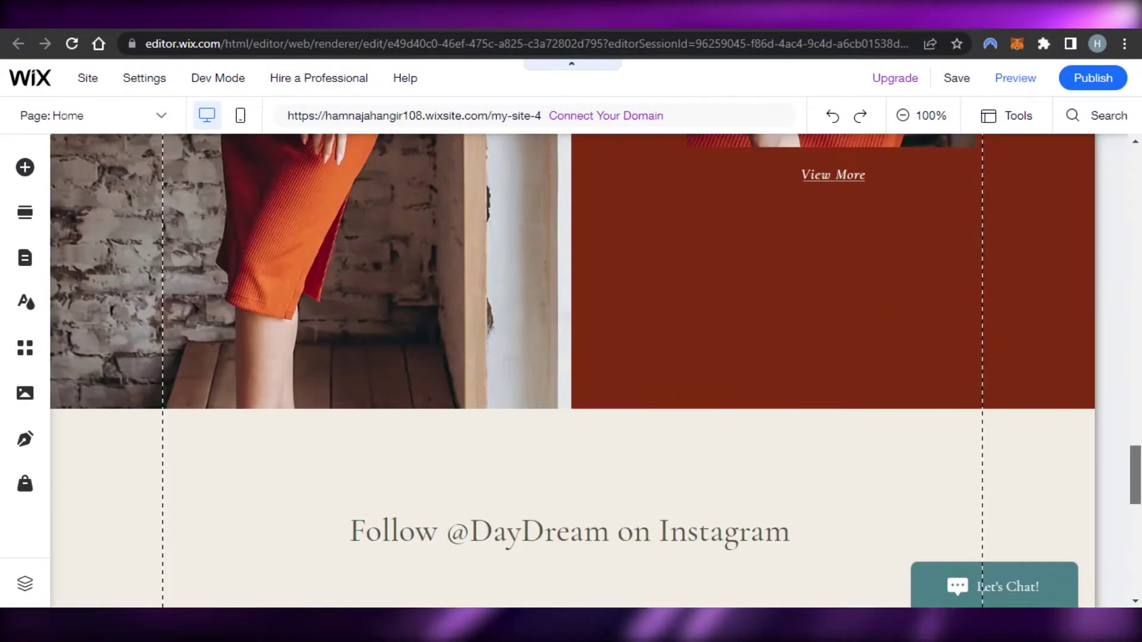
pyautogui.scroll(10, 572, 370)
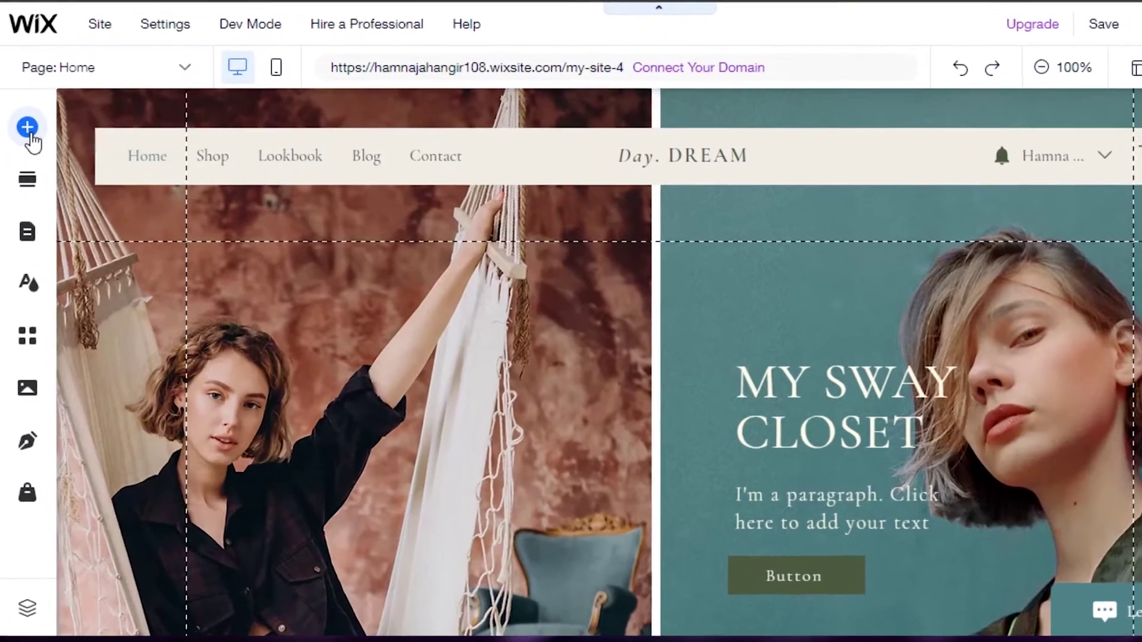
# Browse the addable elements, including the Decorative, Gallery, Content Manager, Blog and Store categories
pyautogui.click(27, 127)
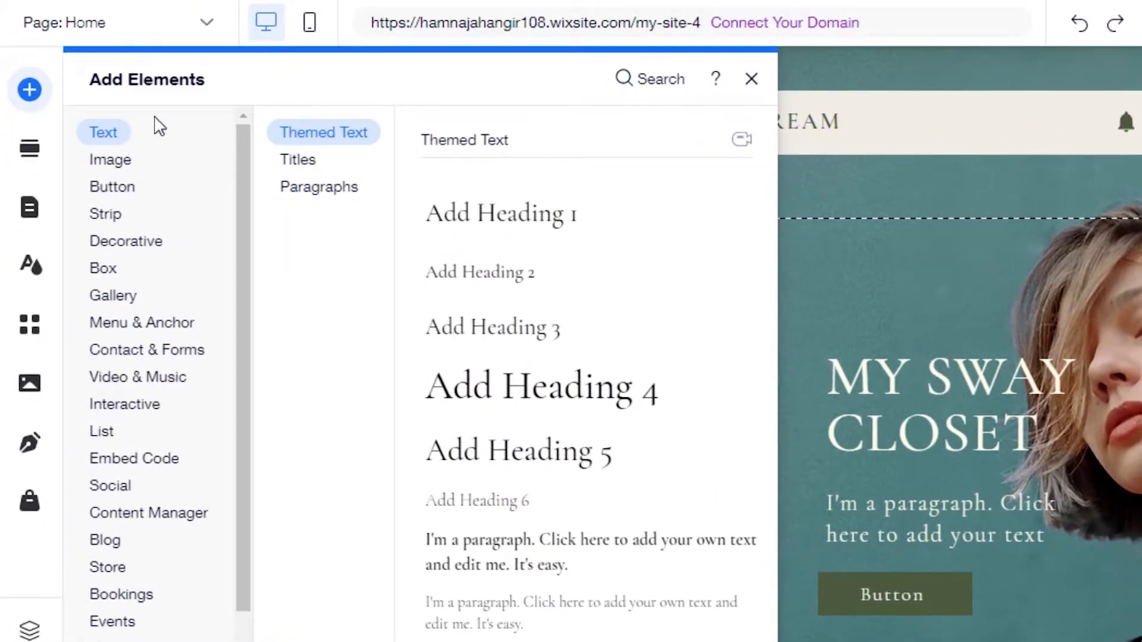
pyautogui.click(136, 240)
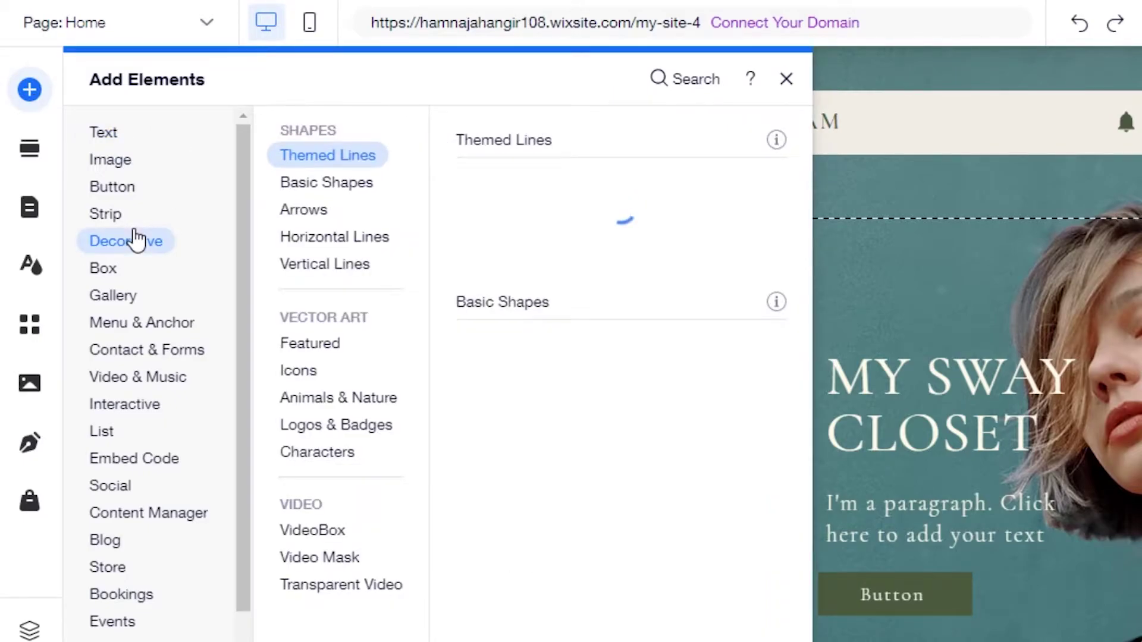
pyautogui.click(132, 292)
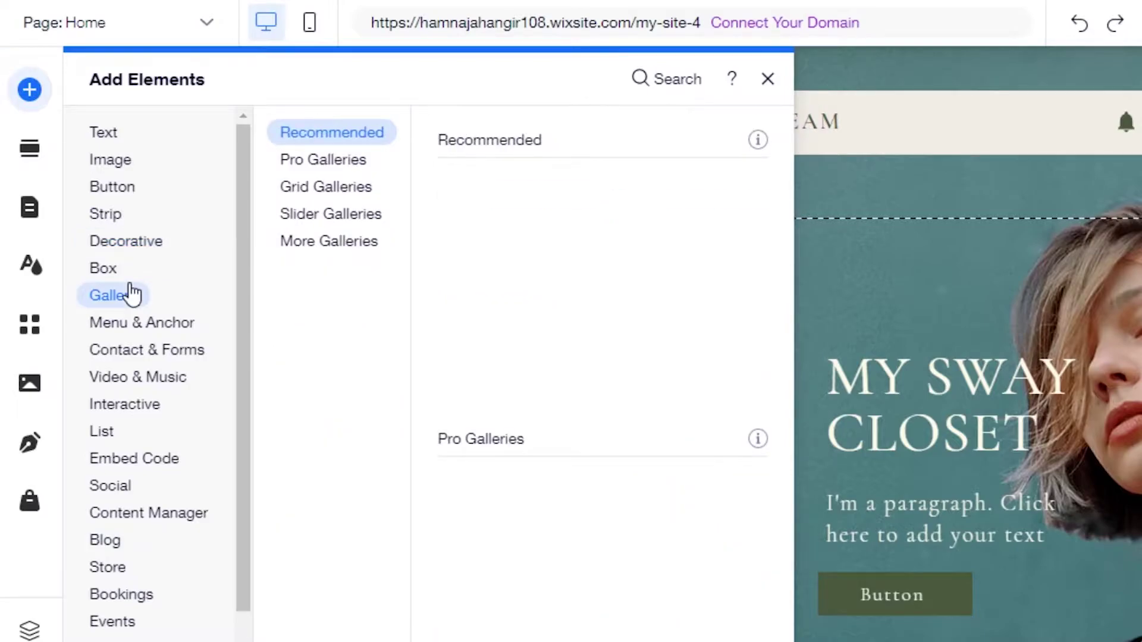
pyautogui.click(151, 511)
pyautogui.click(126, 544)
pyautogui.click(116, 572)
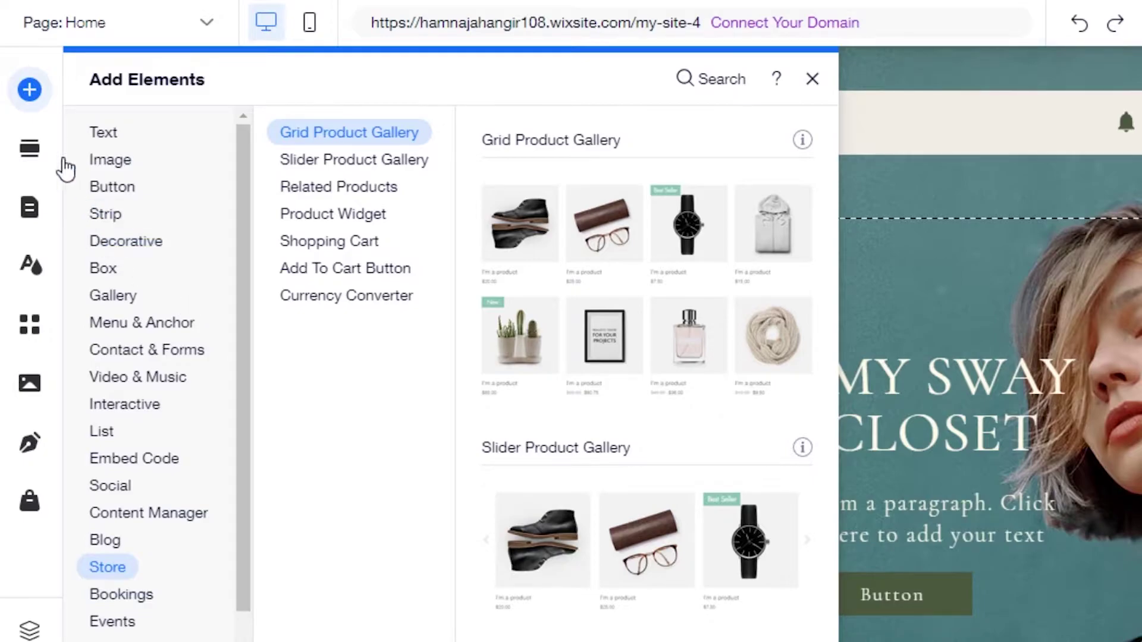
# Review the ready-made sections and the site's page list, and close the page list
pyautogui.click(31, 149)
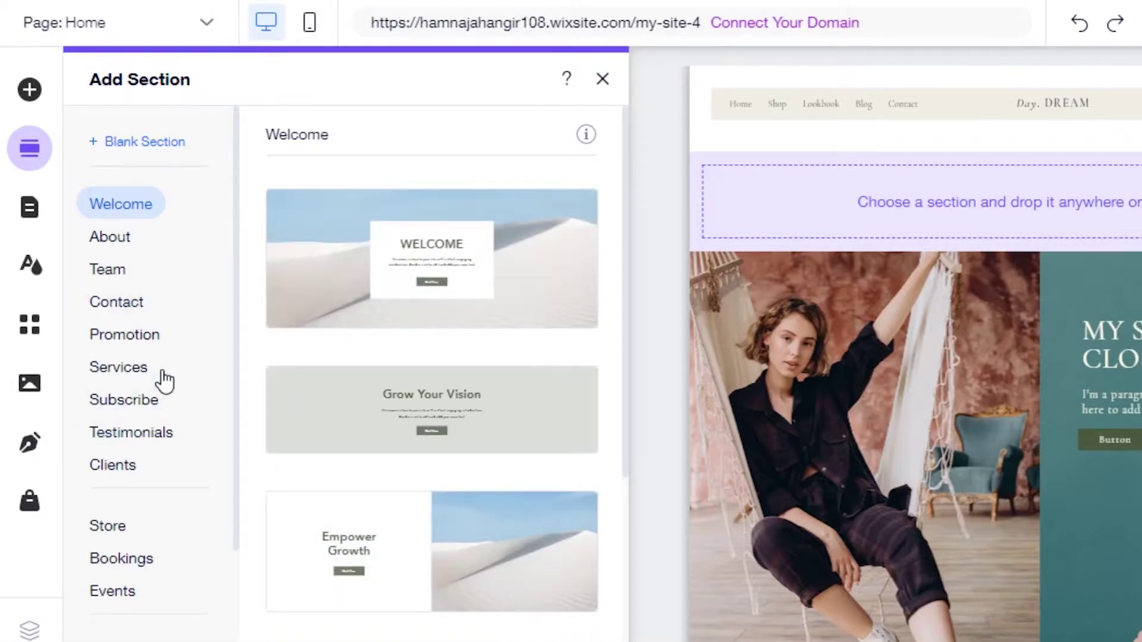
pyautogui.click(16, 222)
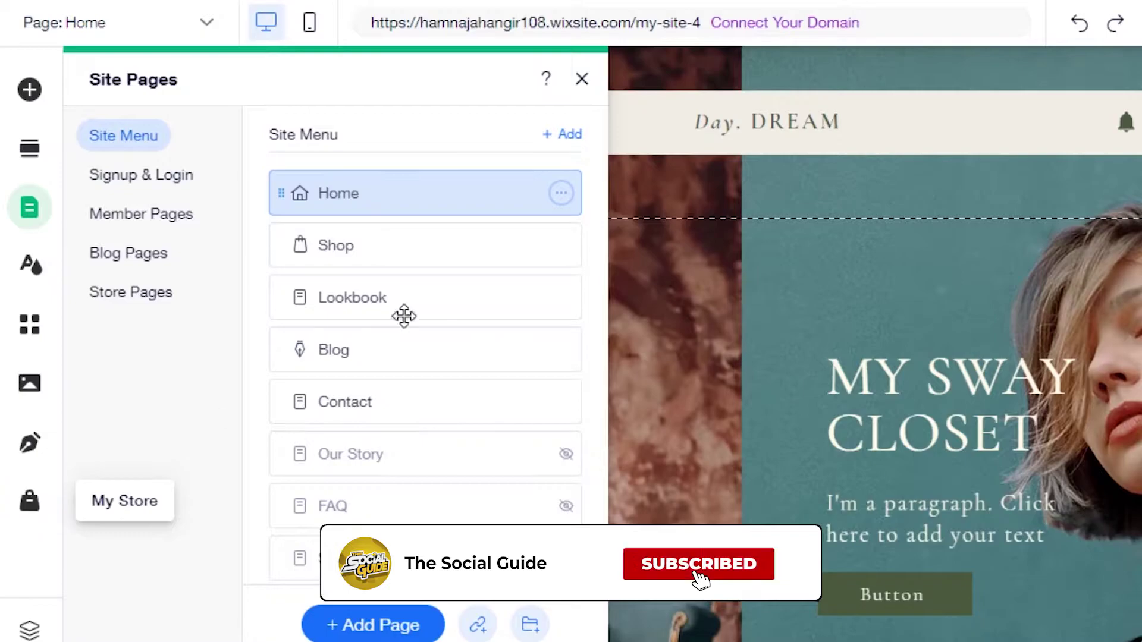
pyautogui.click(581, 81)
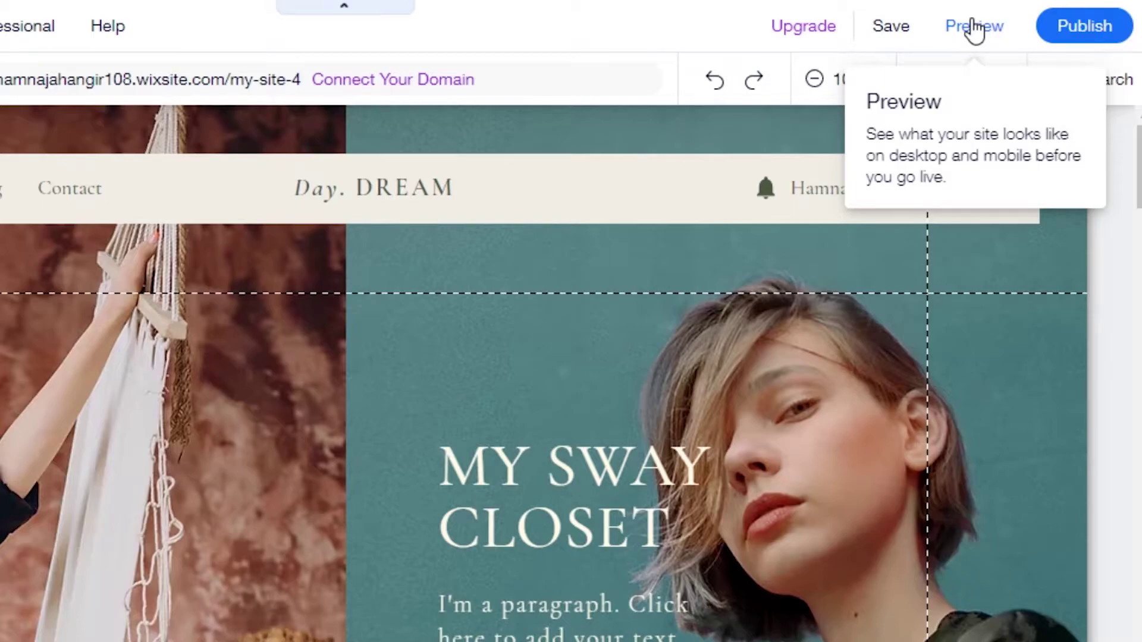
# Check the home page content, publish the site and dismiss the publishing confirmation
pyautogui.scroll(-10, 536, 369)
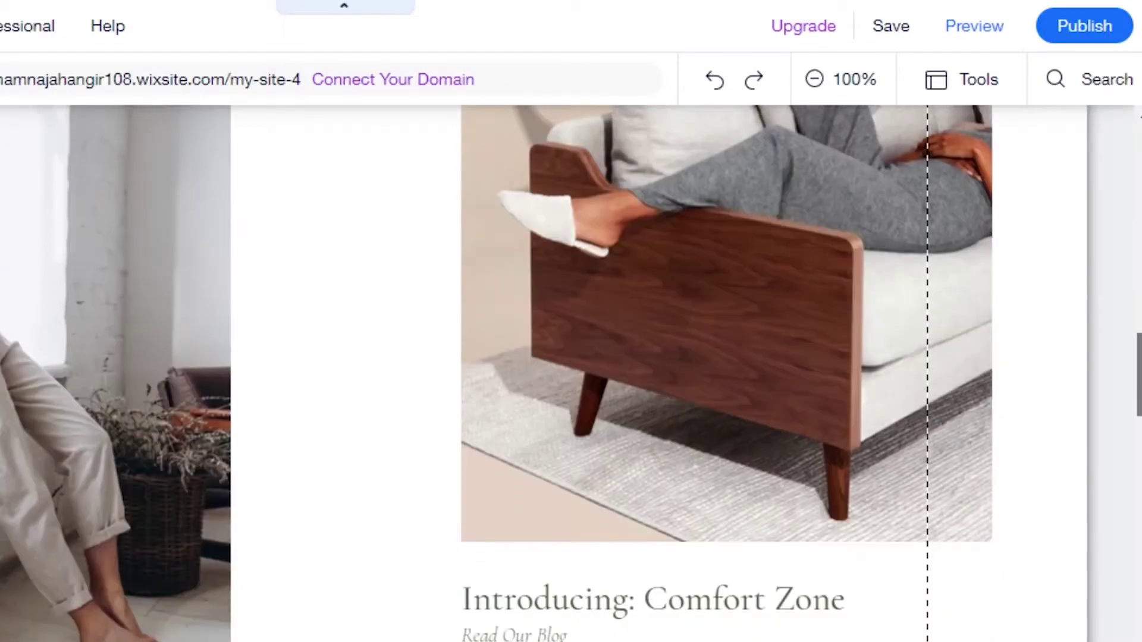
pyautogui.scroll(2, 571, 373)
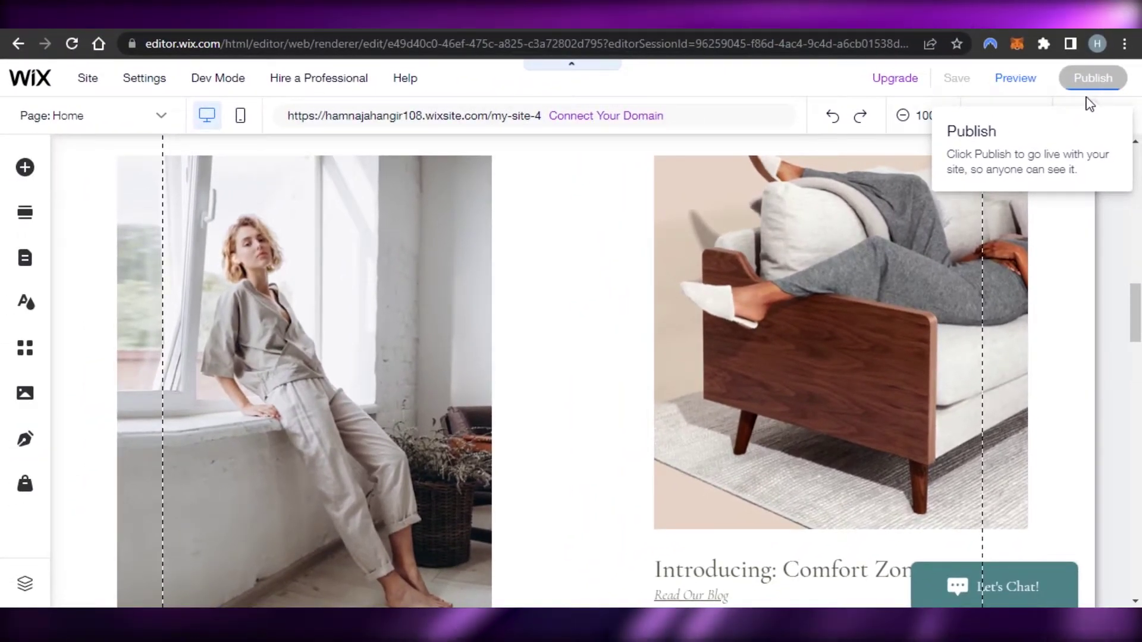
pyautogui.click(1089, 58)
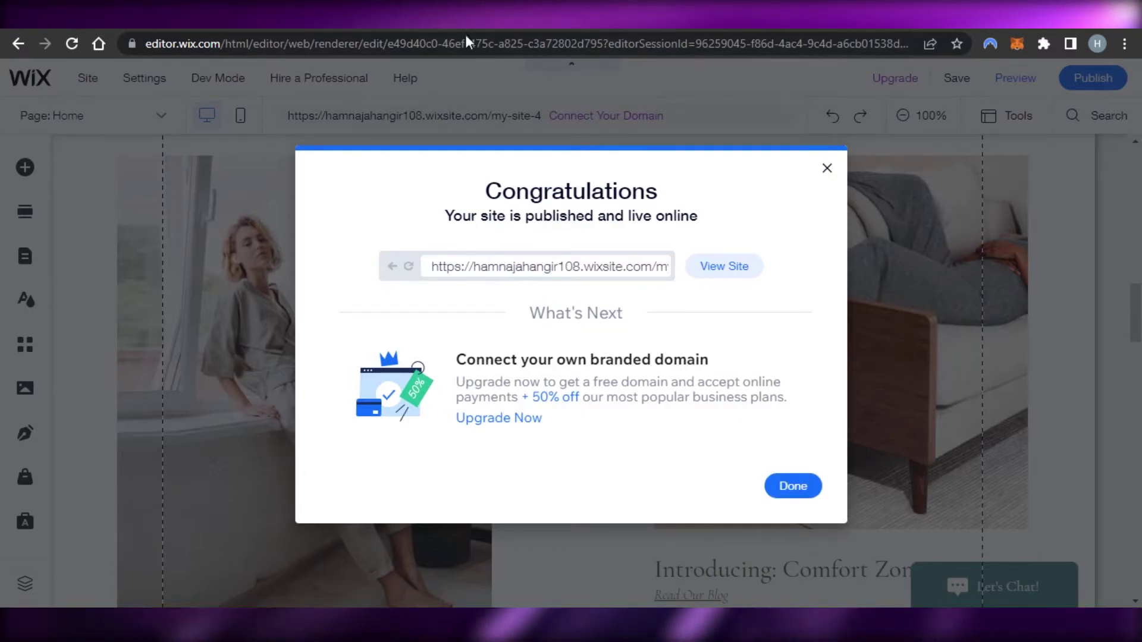
pyautogui.click(798, 490)
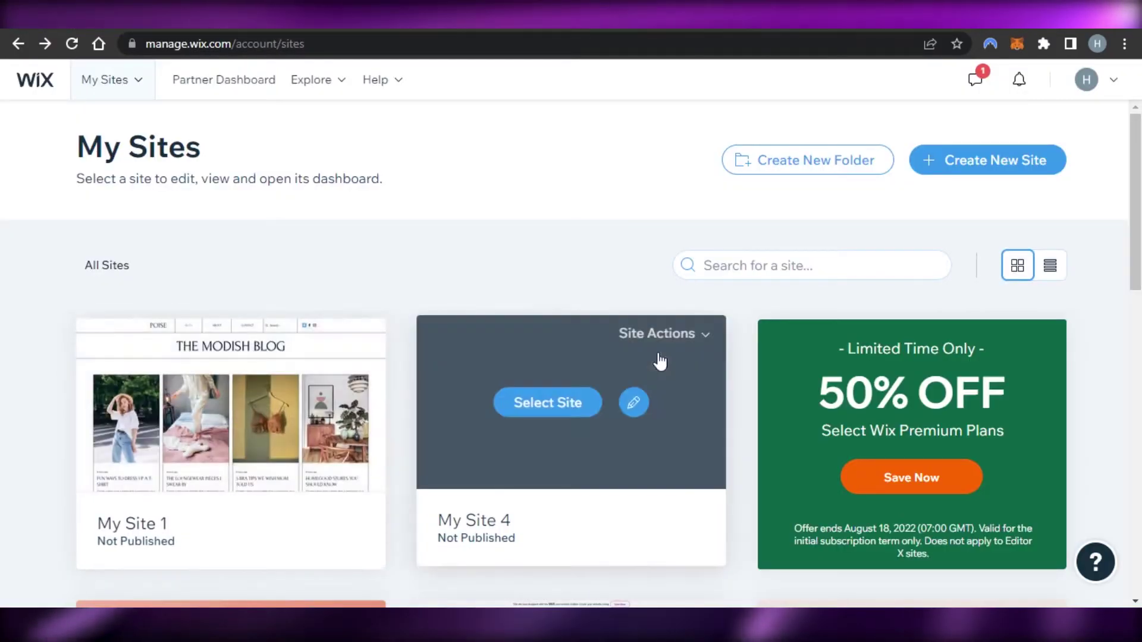
# Open the dashboard of My Site 1 from the My Sites list
pyautogui.scroll(-9, 571, 357)
pyautogui.scroll(9, 570, 357)
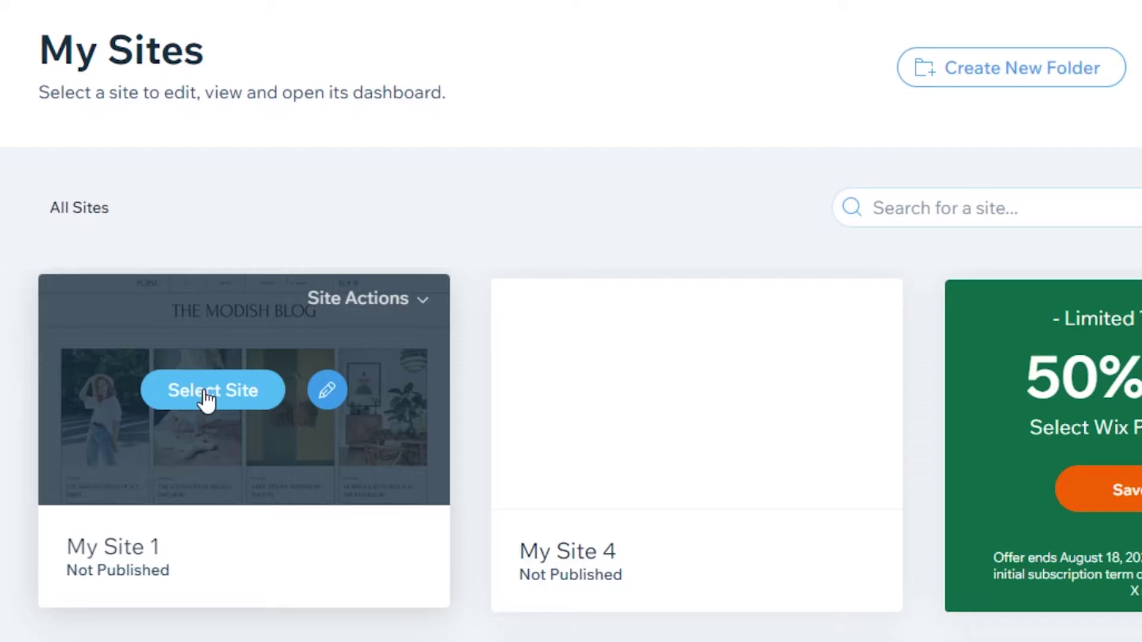
pyautogui.click(206, 393)
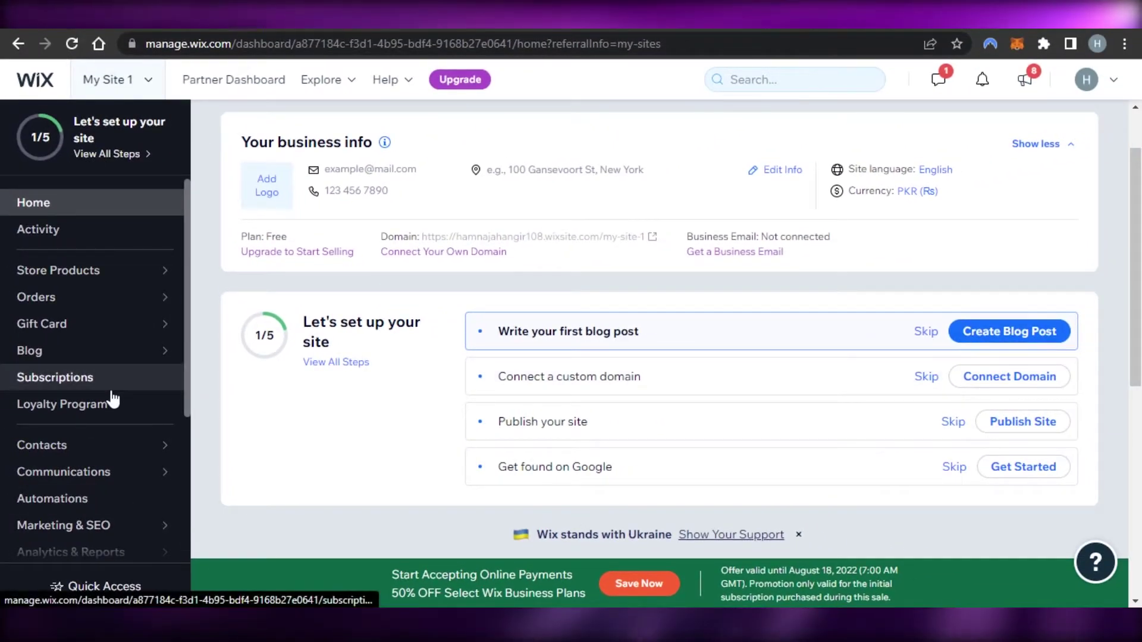
# Examine the dashboard's navigation, business info, site setup tasks and additional website tools
pyautogui.moveTo(186, 375); pyautogui.dragTo(189, 327)
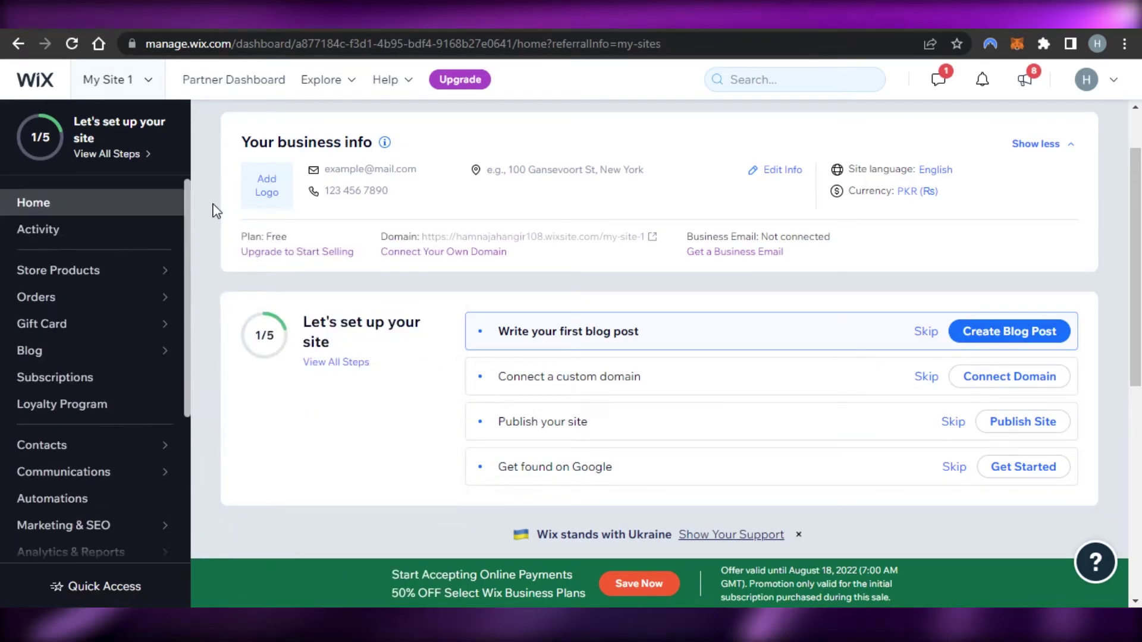
pyautogui.scroll(1, 595, 336)
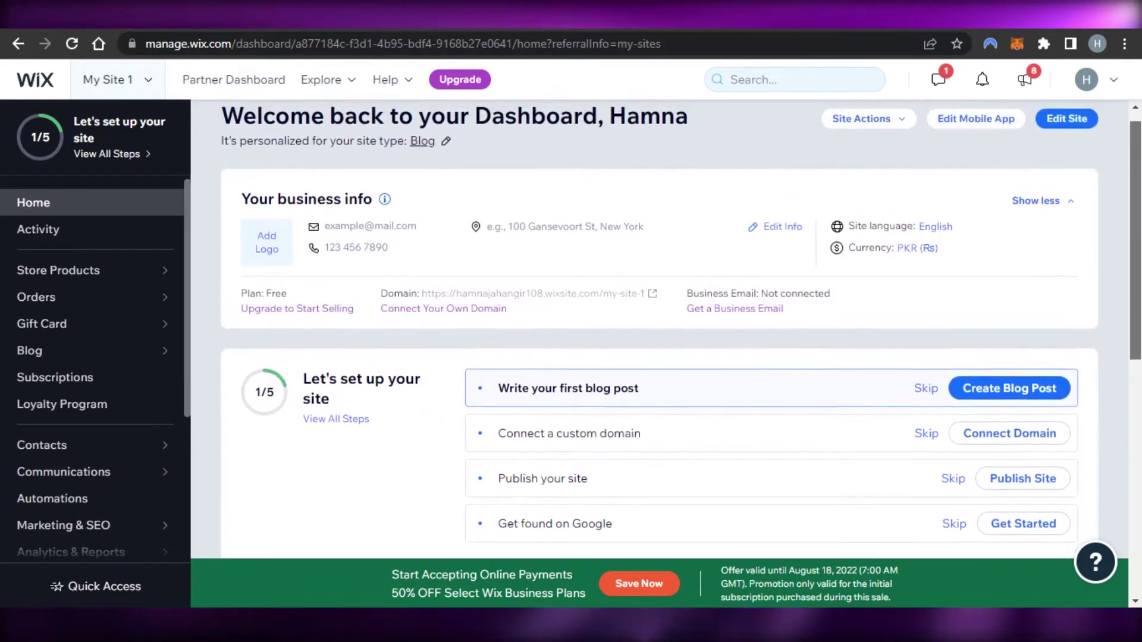
pyautogui.scroll(-1, 595, 336)
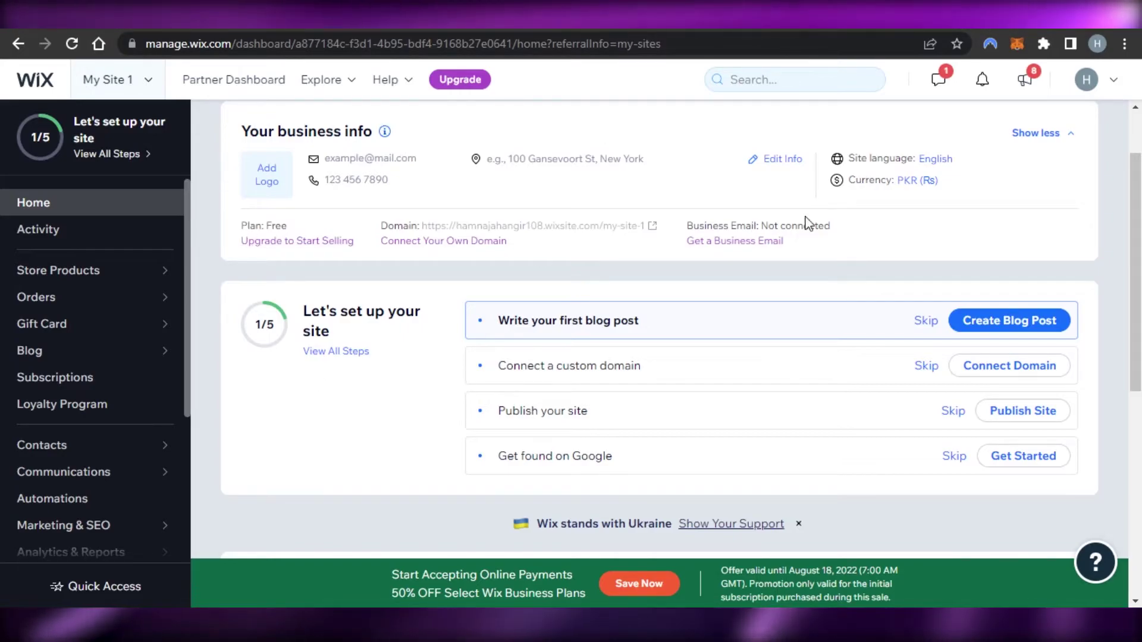
pyautogui.scroll(-3, 1114, 217)
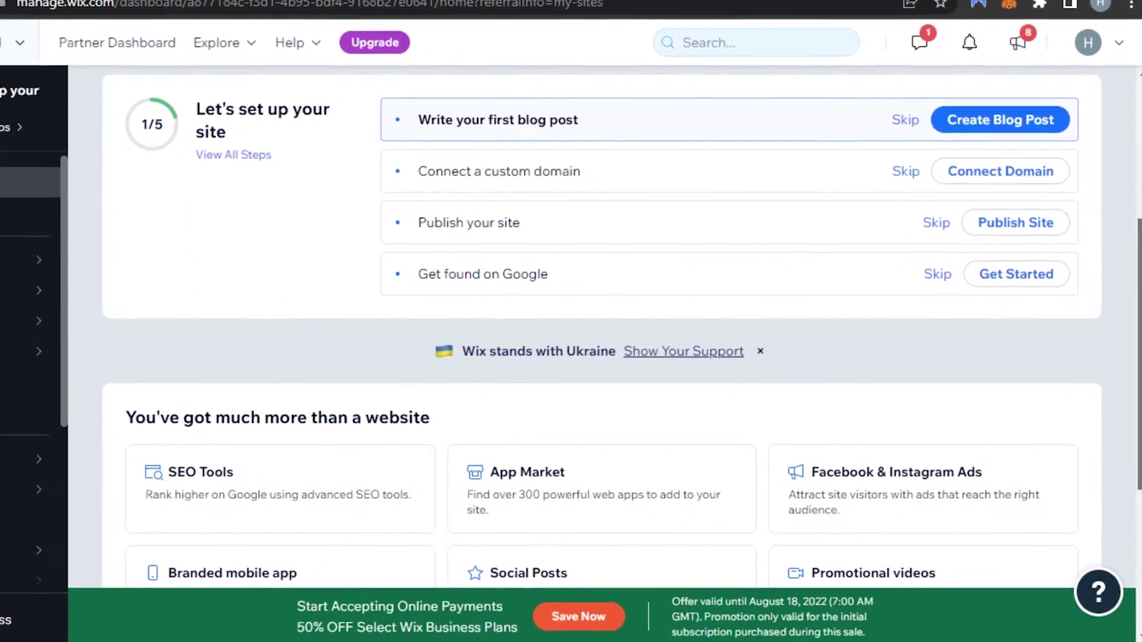
pyautogui.scroll(1, 535, 249)
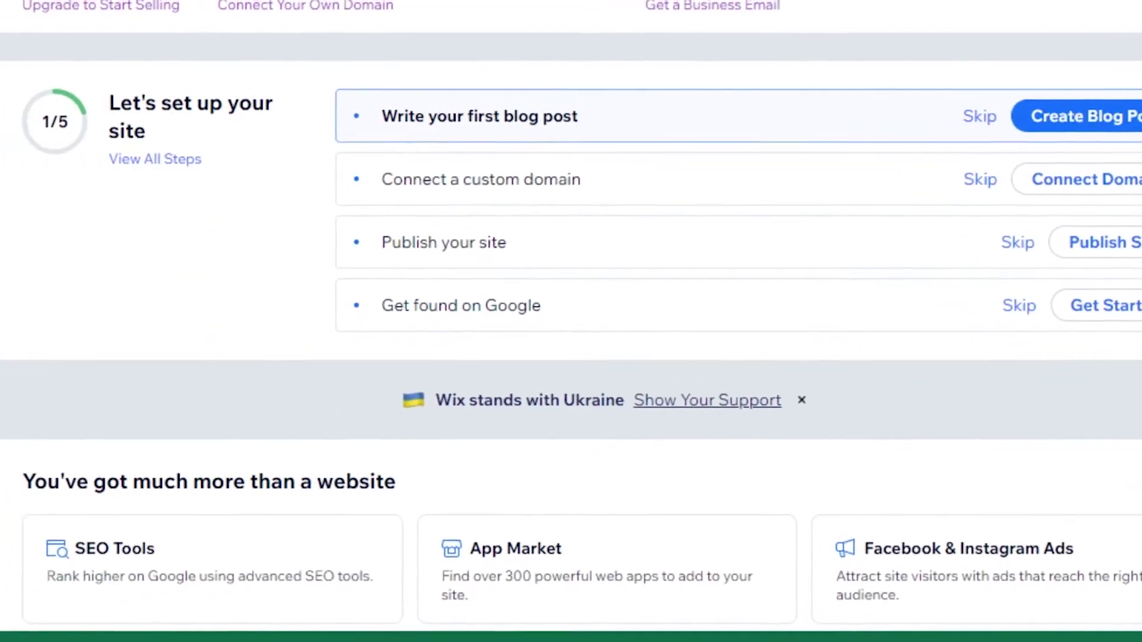
# Review the site management sections in the dashboard's navigation, from Store Products down to the Developer Tools options
pyautogui.moveTo(192, 215); pyautogui.dragTo(201, 261)
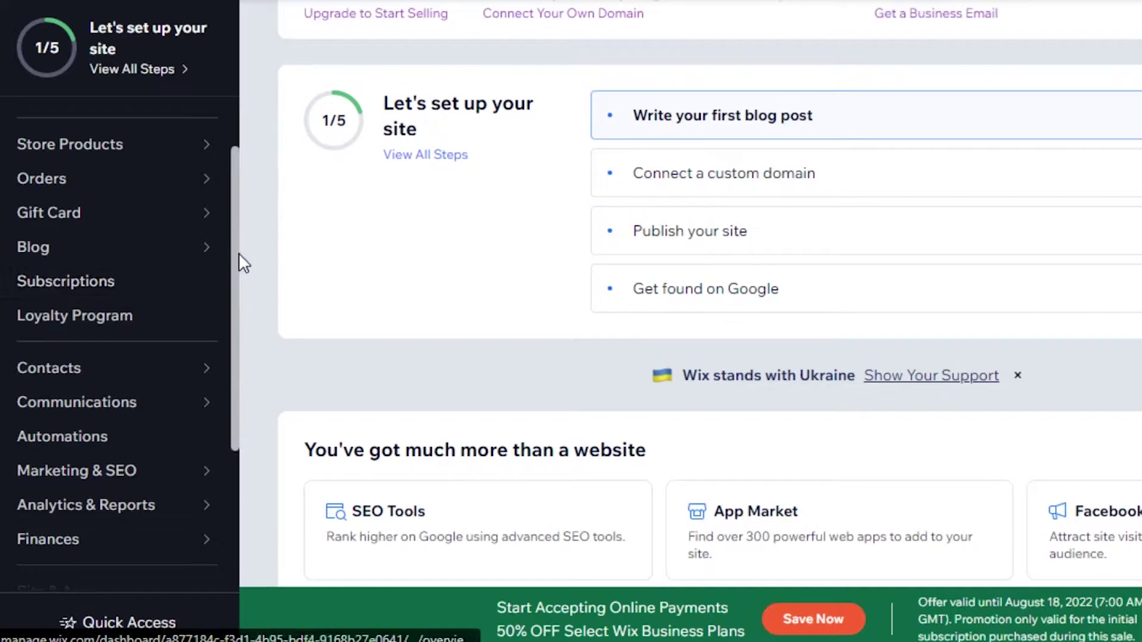
pyautogui.scroll(-3, 56, 291)
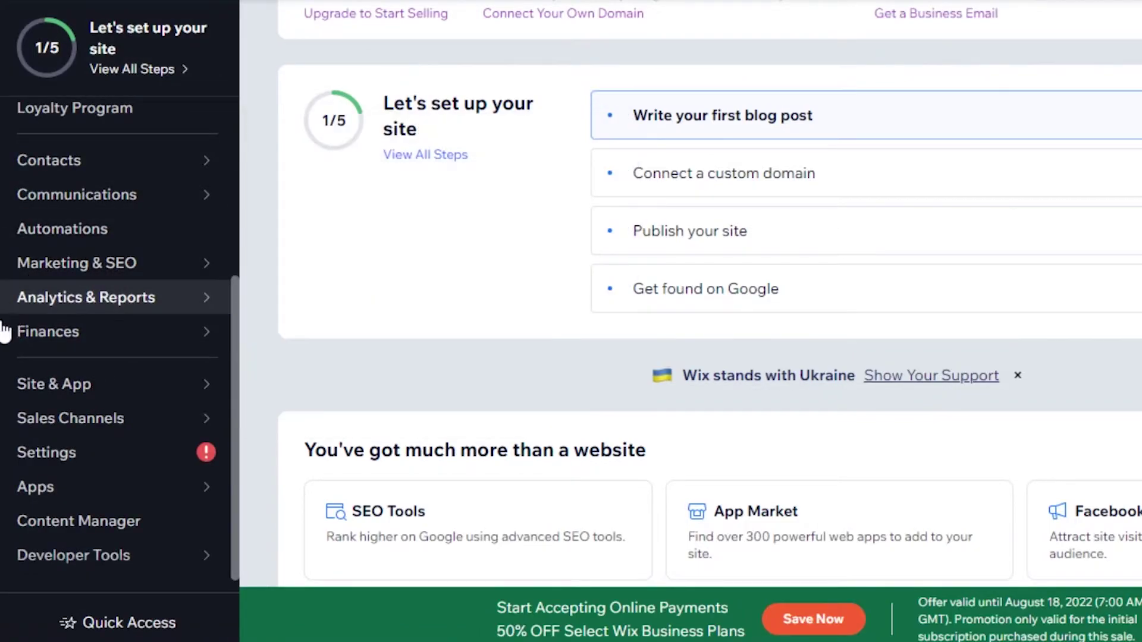
pyautogui.moveTo(28, 349)
pyautogui.scroll(-1, 237, 416)
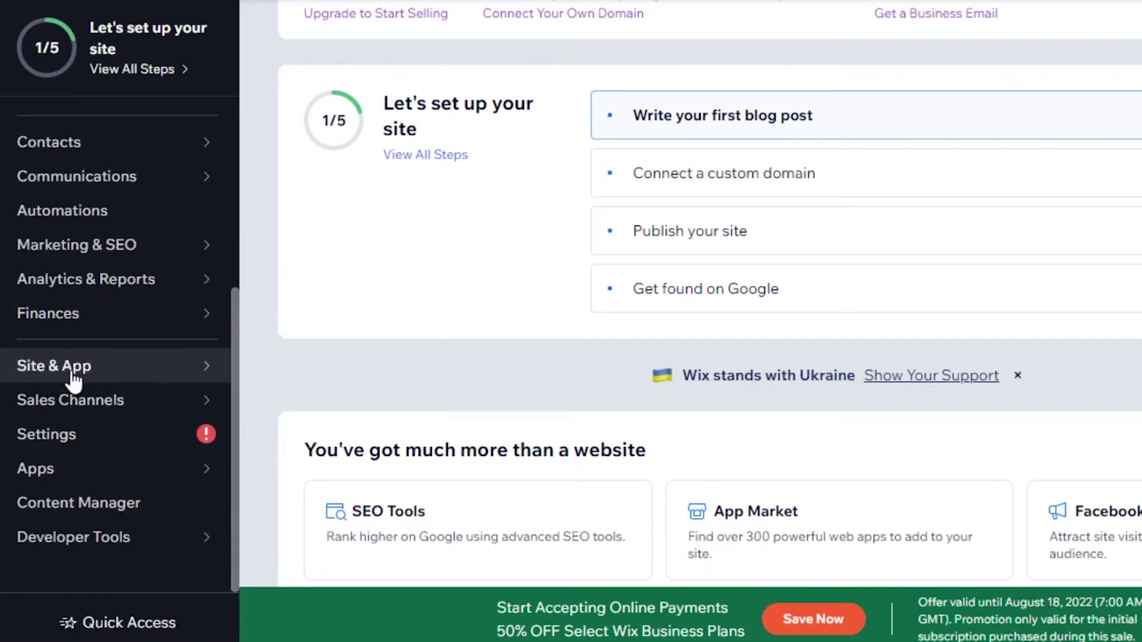
pyautogui.moveTo(60, 415)
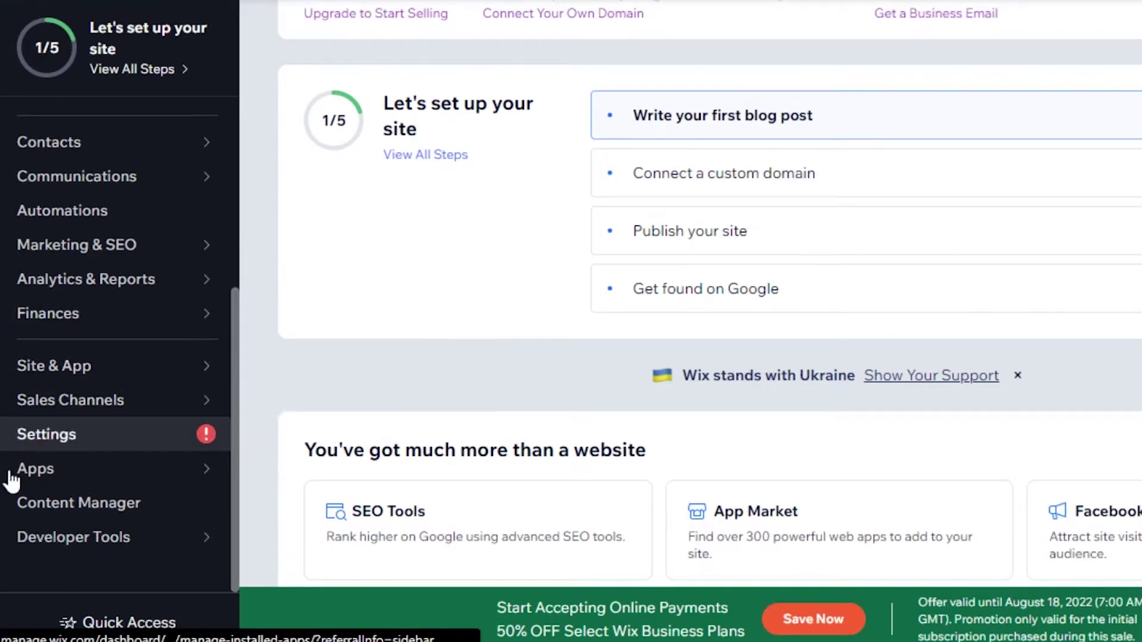
pyautogui.moveTo(69, 542)
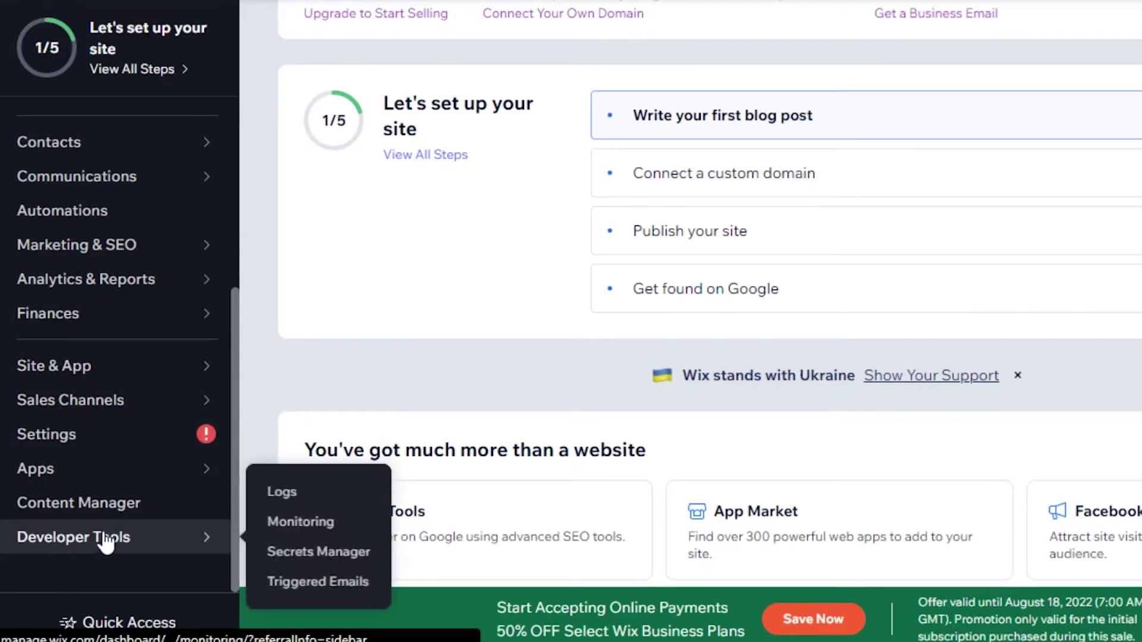
# Look over the additional website tools and expand the setup task for connecting a custom domain
pyautogui.scroll(-5, 933, 502)
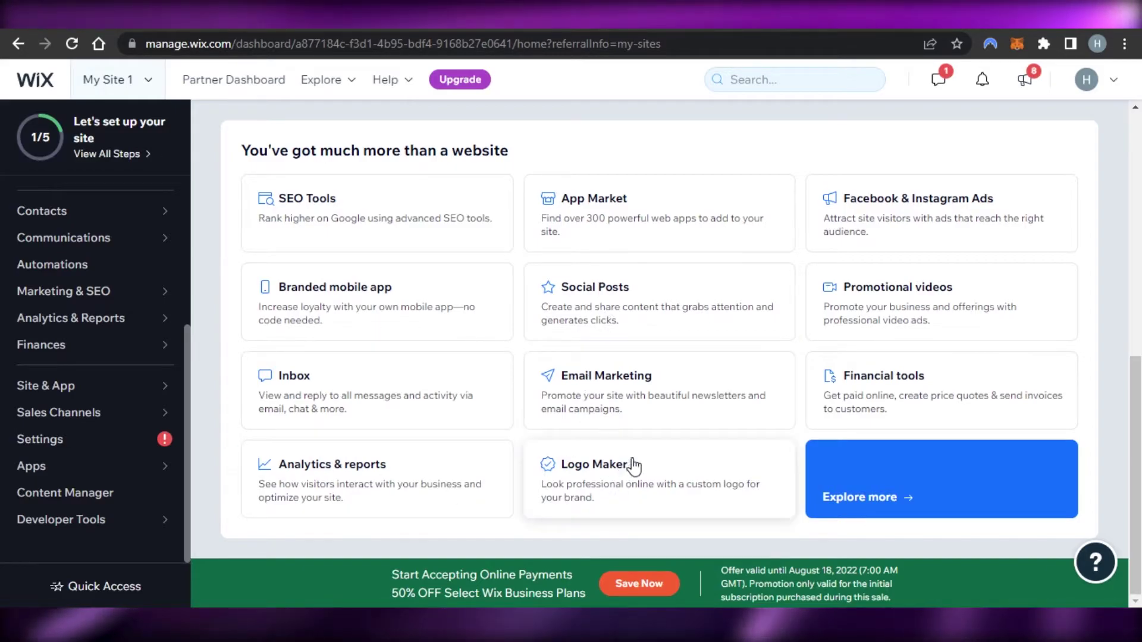
pyautogui.scroll(5, 632, 467)
pyautogui.scroll(-2, 632, 466)
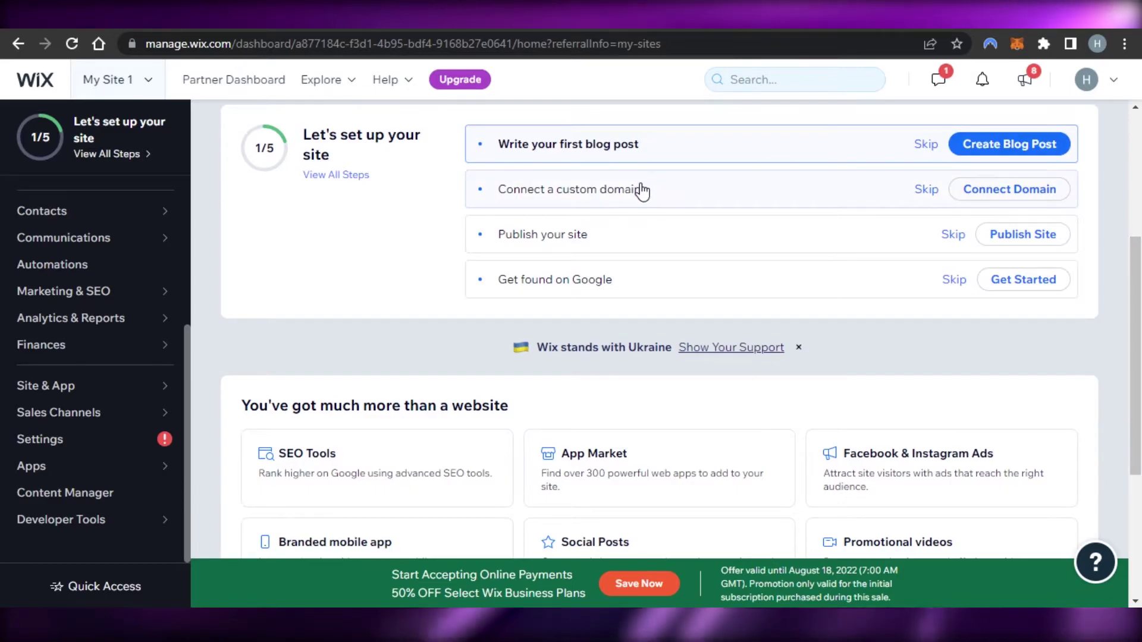
pyautogui.click(994, 191)
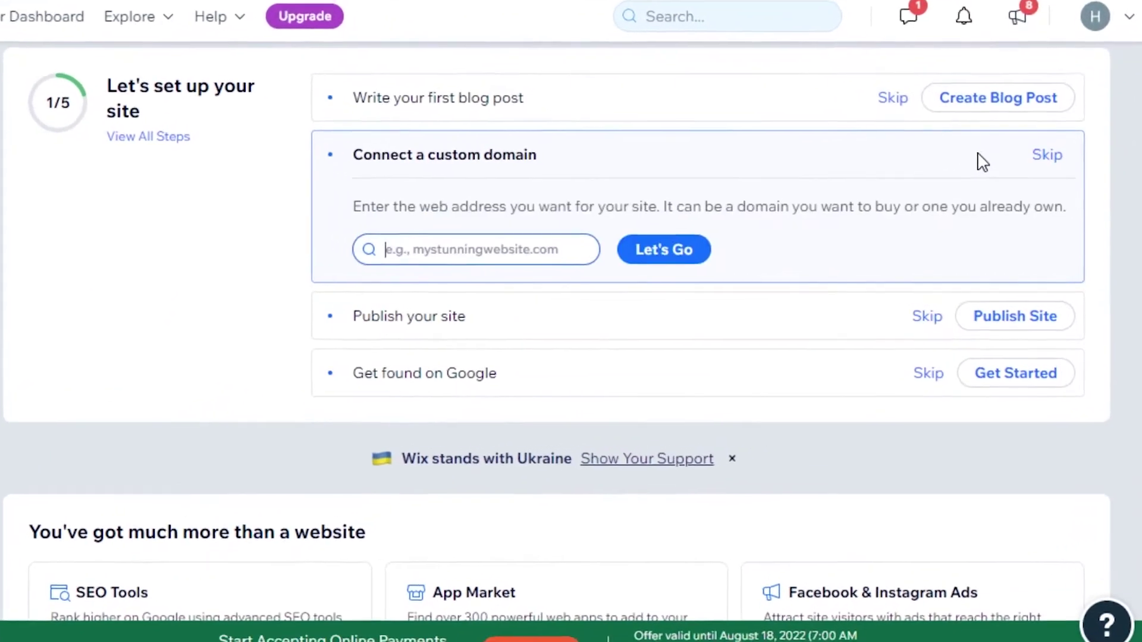
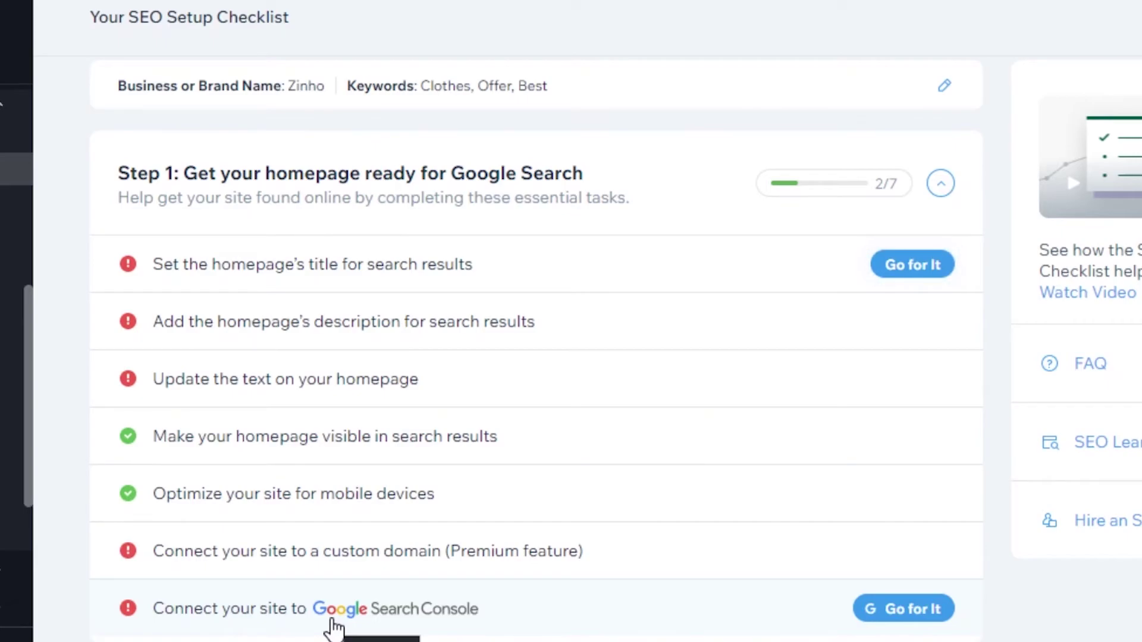
# Examine the SEO Setup Checklist's homepage tasks in Step 1, including the custom domain and Google Search Console connections
pyautogui.scroll(-5, 516, 500)
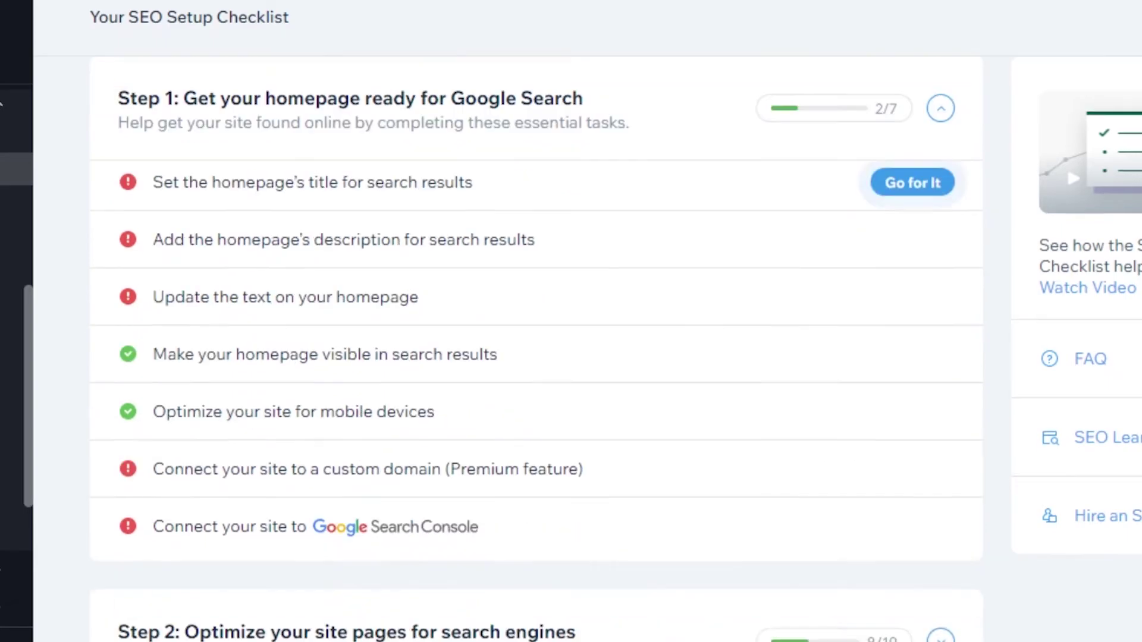
pyautogui.scroll(1, 516, 499)
pyautogui.scroll(-1, 516, 500)
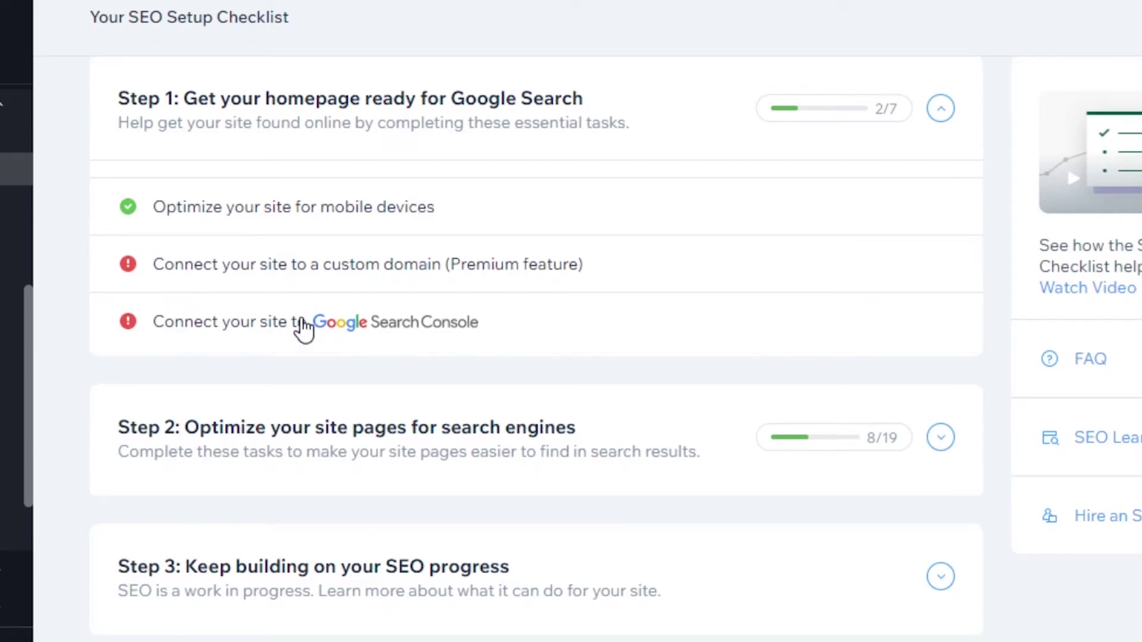
pyautogui.moveTo(27, 285)
pyautogui.mouseDown()
pyautogui.moveTo(28, 191)
pyautogui.moveTo(27, 273)
pyautogui.mouseUp()
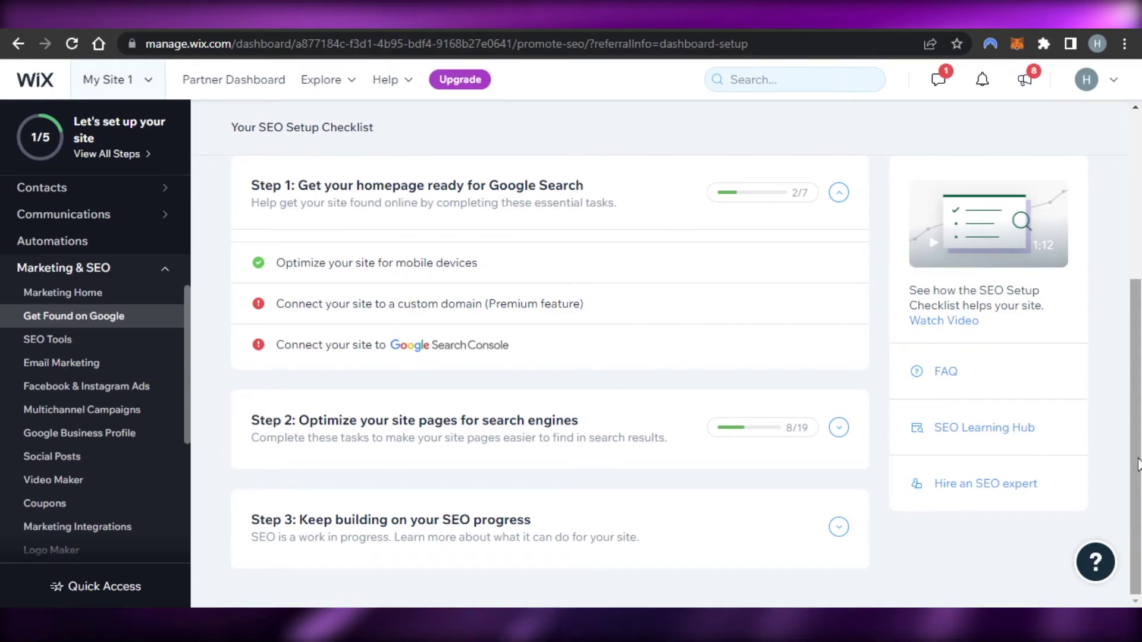
pyautogui.scroll(2, 1139, 541)
pyautogui.scroll(-2, 550, 381)
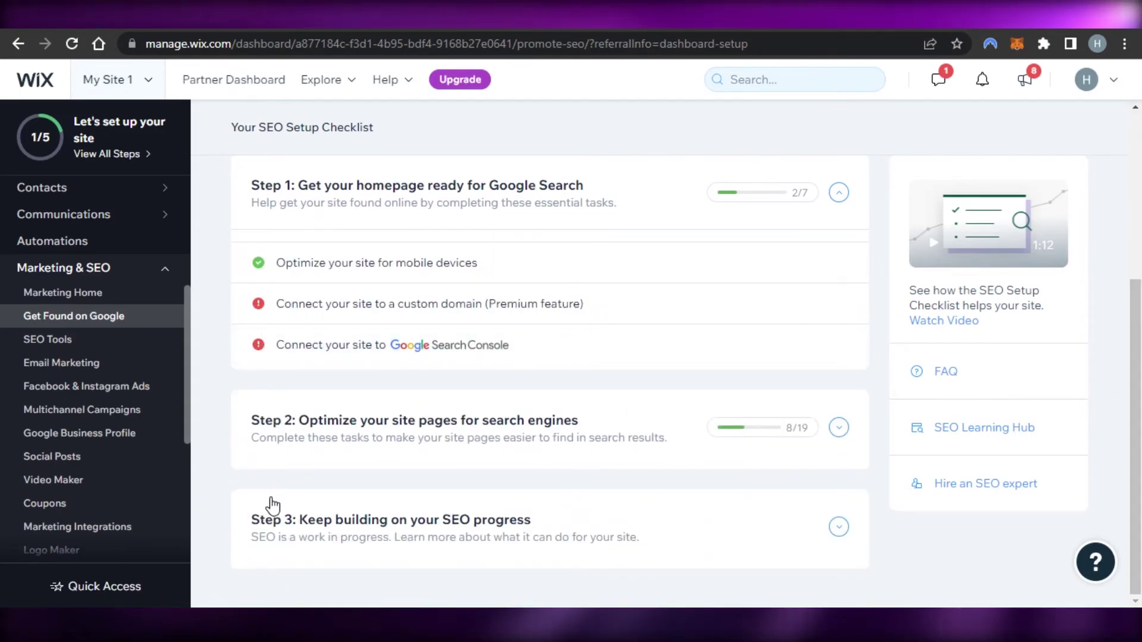
pyautogui.scroll(2, 1136, 416)
pyautogui.scroll(3, 550, 381)
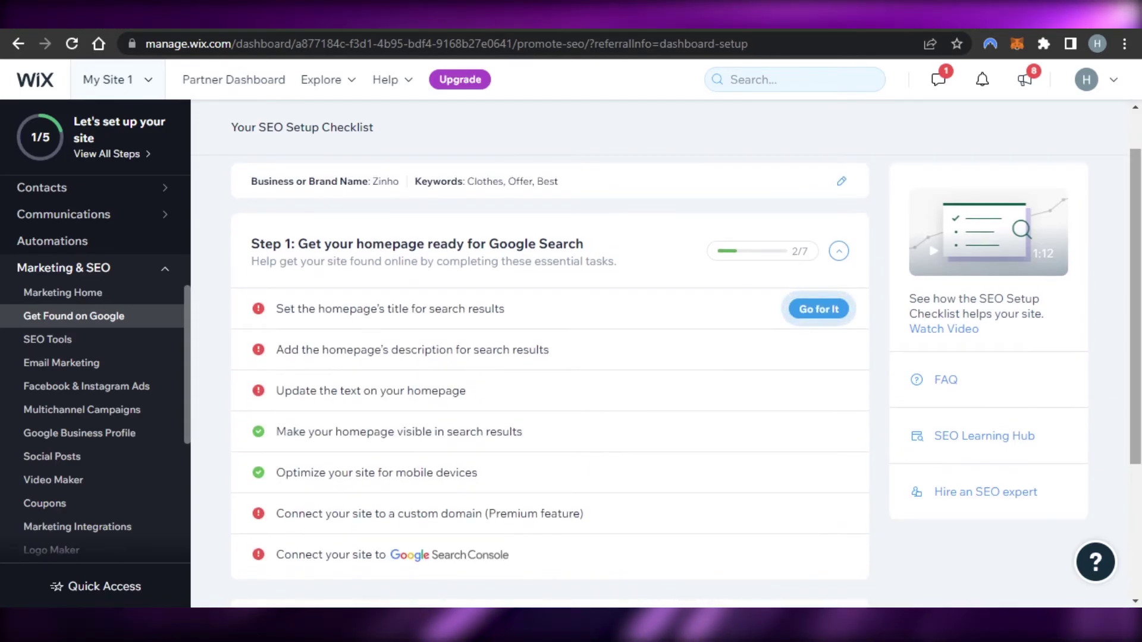
pyautogui.scroll(-3, 550, 381)
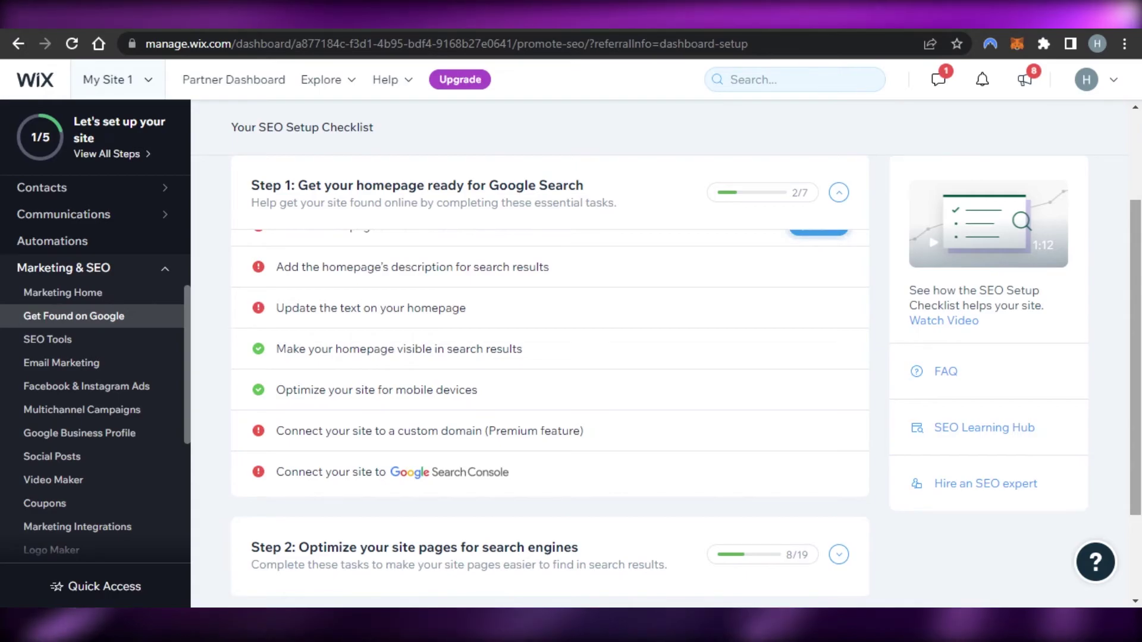
pyautogui.moveTo(485, 481)
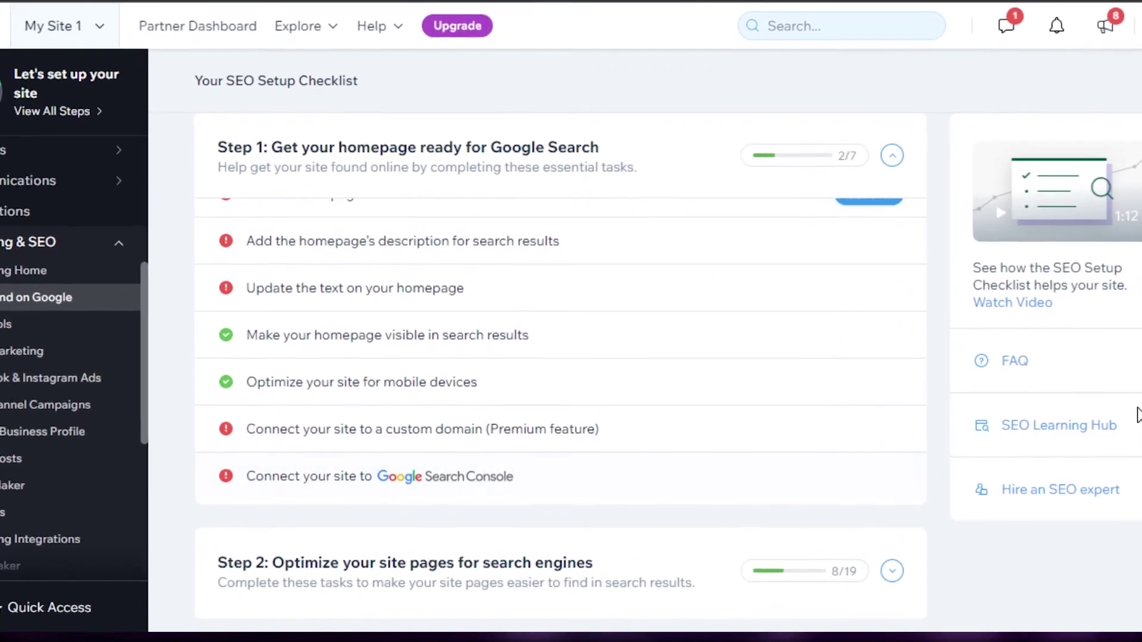
pyautogui.scroll(-2, 380, 524)
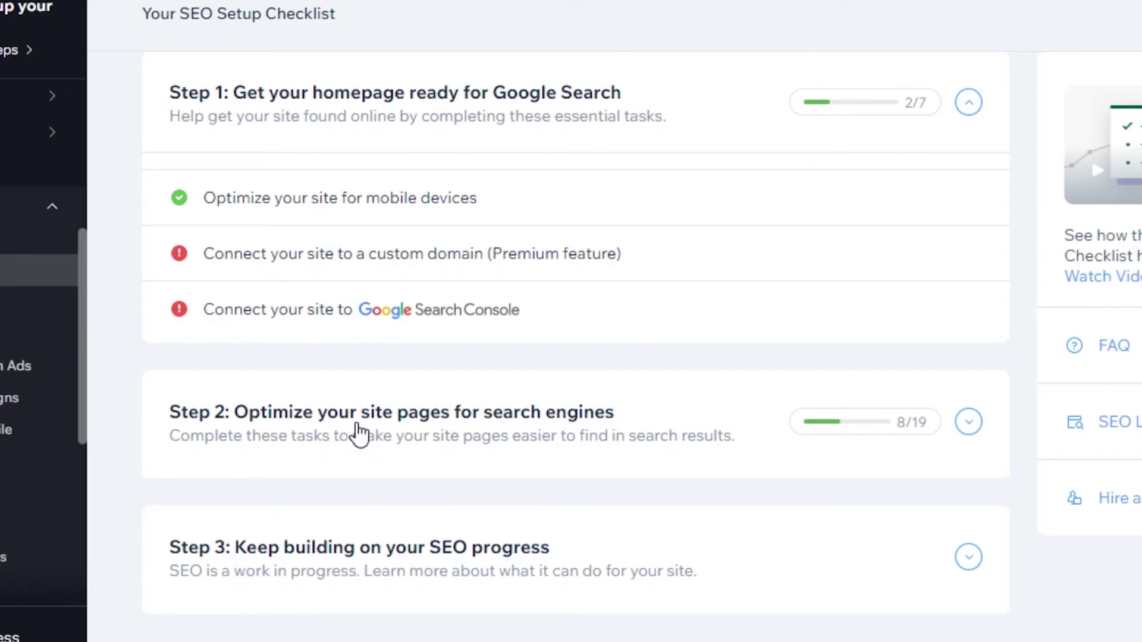
# Expand Step 3 and then Step 2 of the SEO checklist, and review the Home and Contact page tasks
pyautogui.click(967, 559)
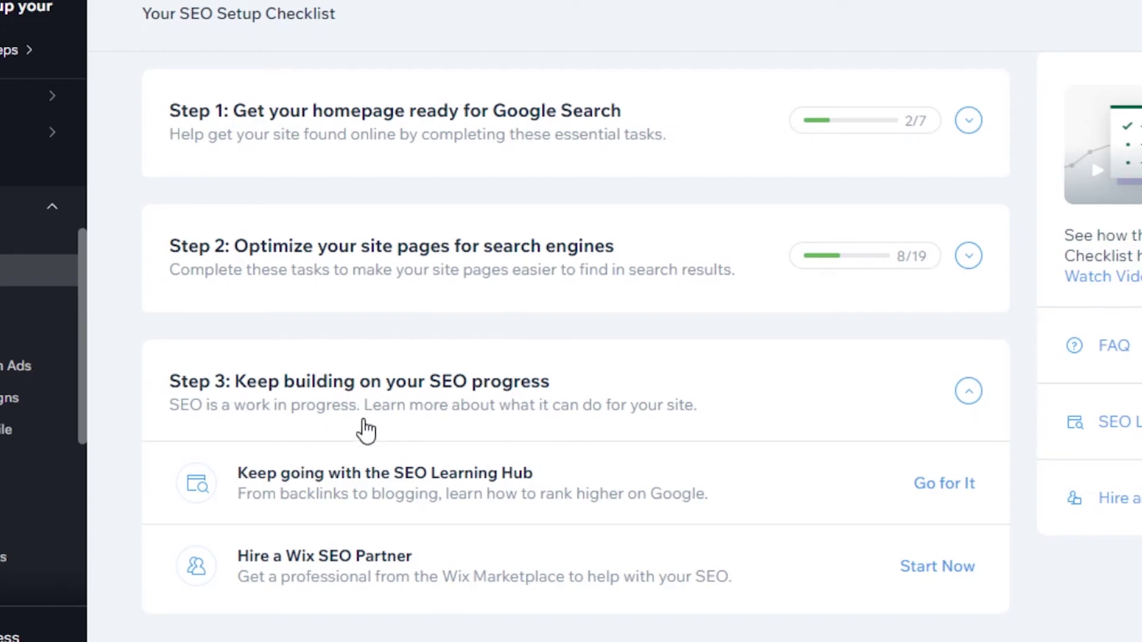
pyautogui.click(972, 267)
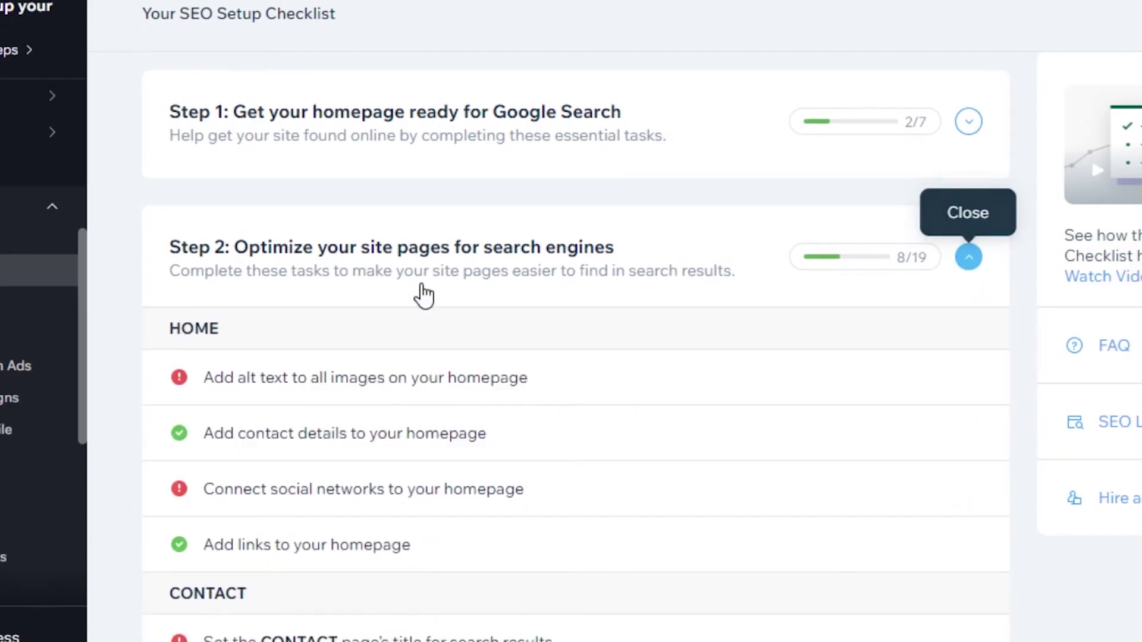
pyautogui.moveTo(337, 341)
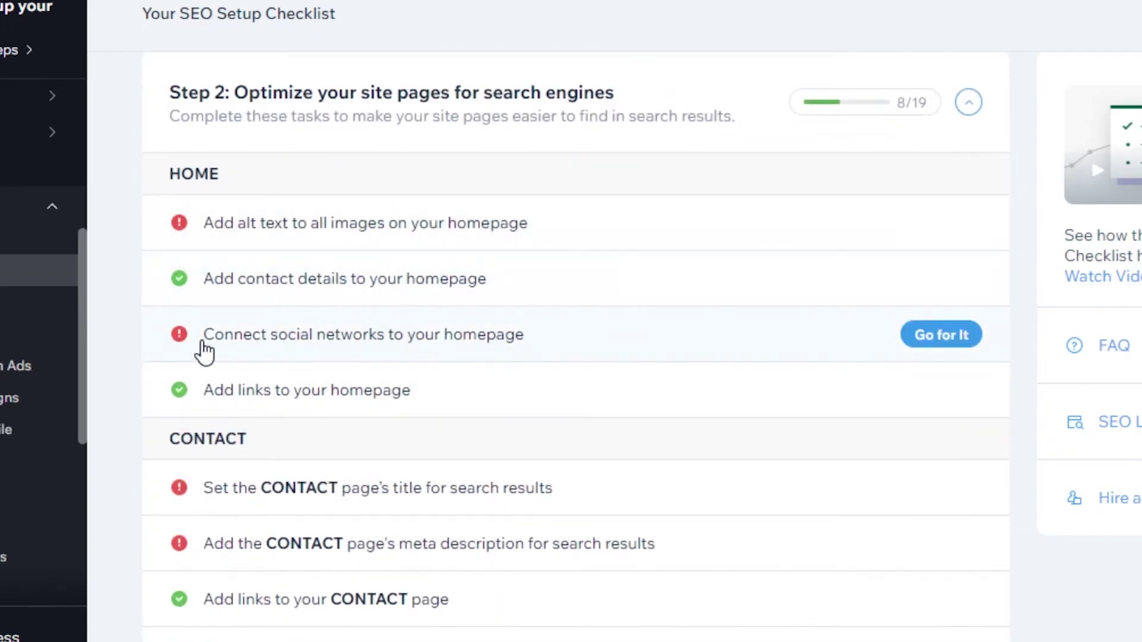
pyautogui.scroll(-3, 396, 409)
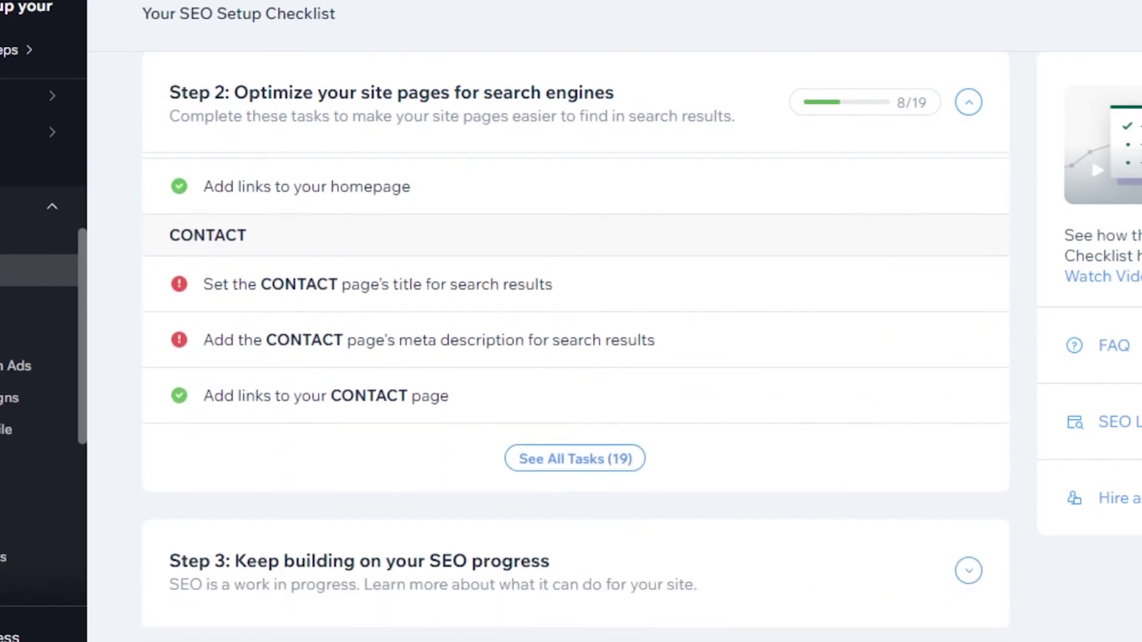
pyautogui.moveTo(190, 309)
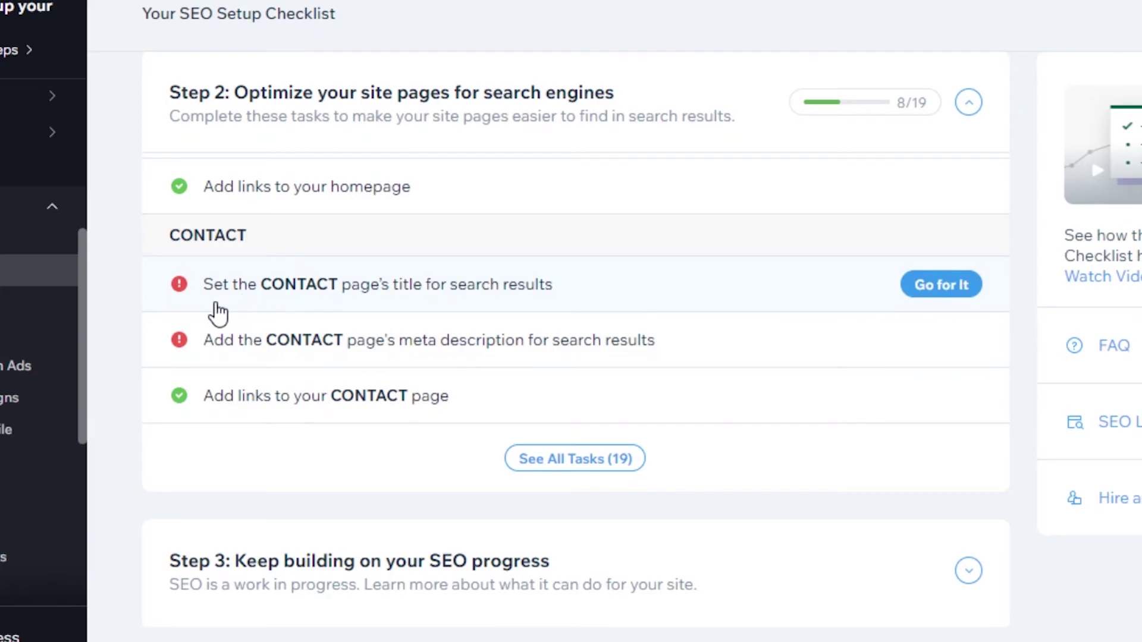
pyautogui.moveTo(295, 348)
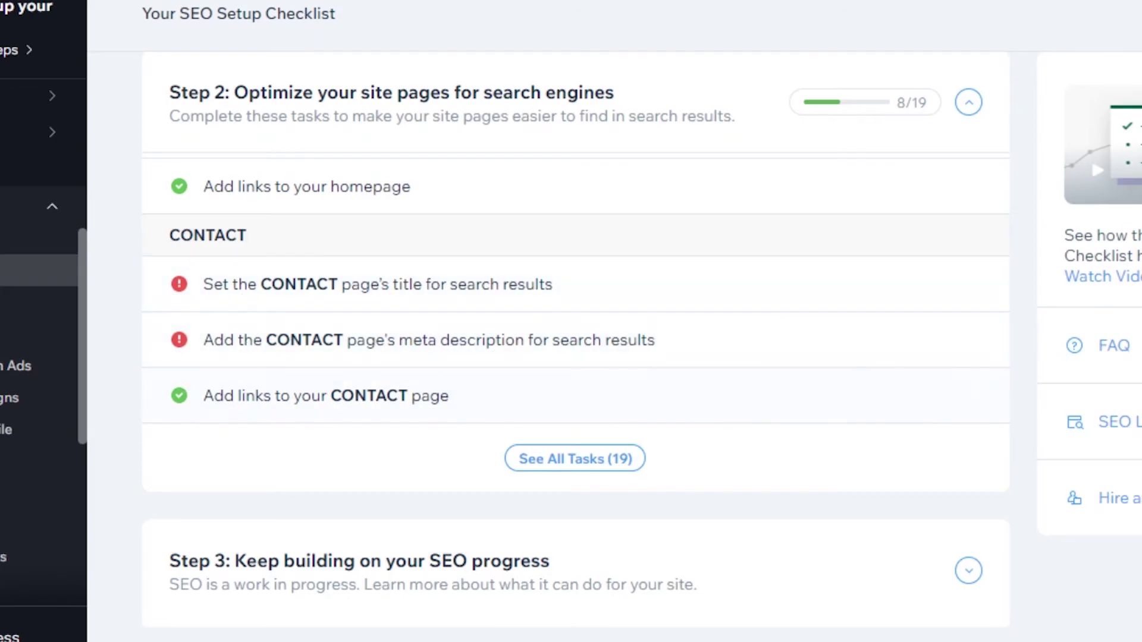
pyautogui.scroll(5, 575, 392)
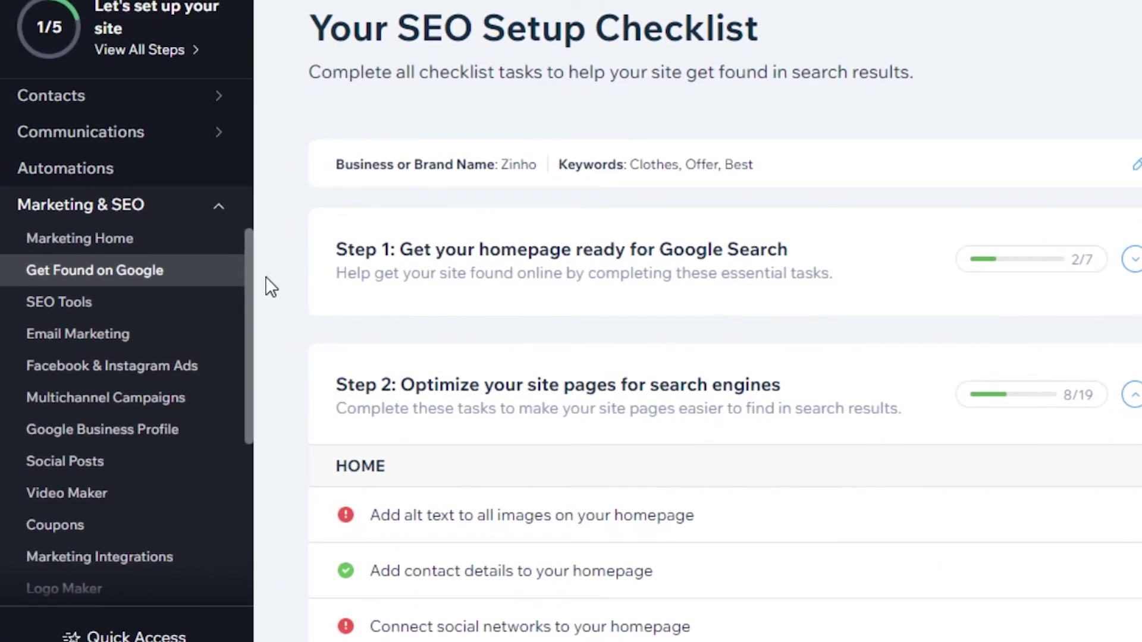
# Look through the Marketing & SEO tools and the other navigation sections, and return to the dashboard's Home page
pyautogui.moveTo(248, 304); pyautogui.dragTo(240, 465)
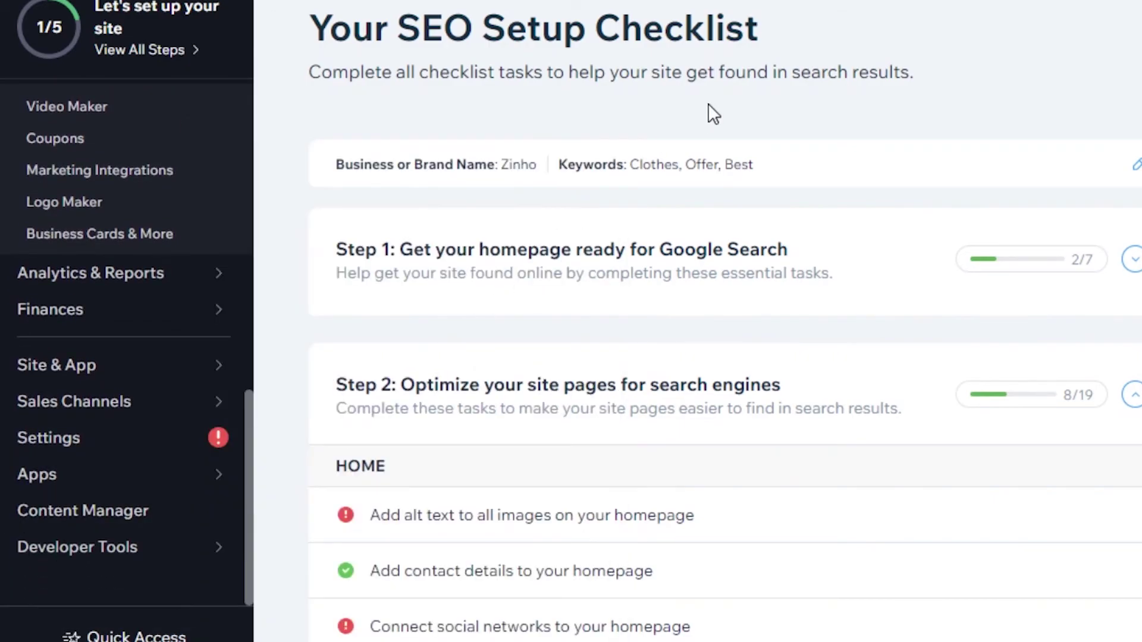
pyautogui.moveTo(248, 487); pyautogui.dragTo(260, 138)
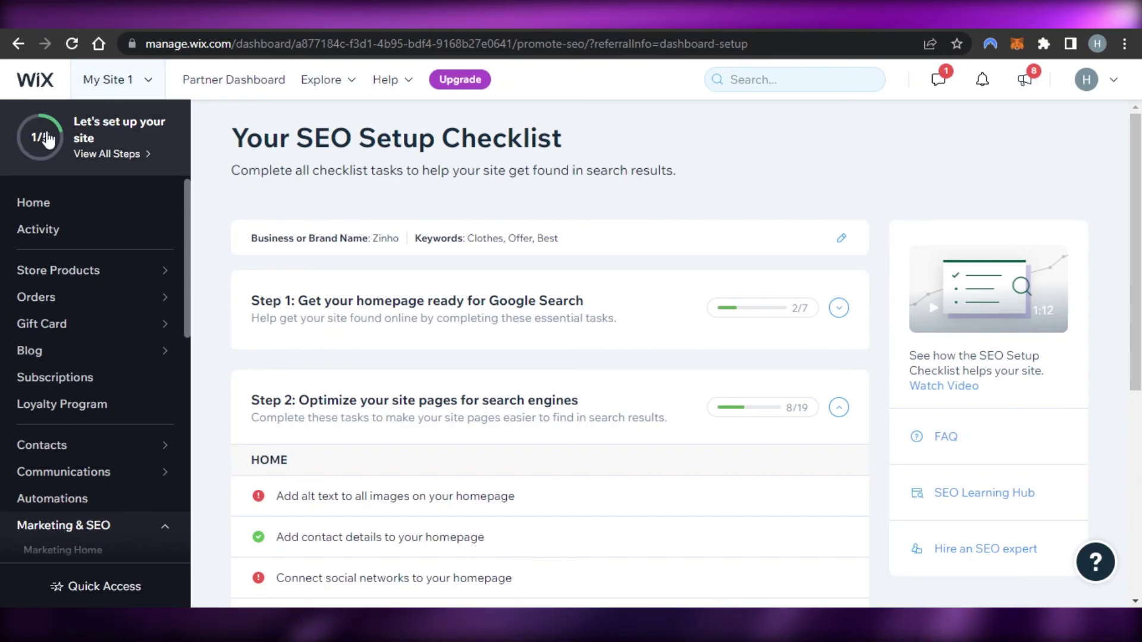
pyautogui.click(33, 208)
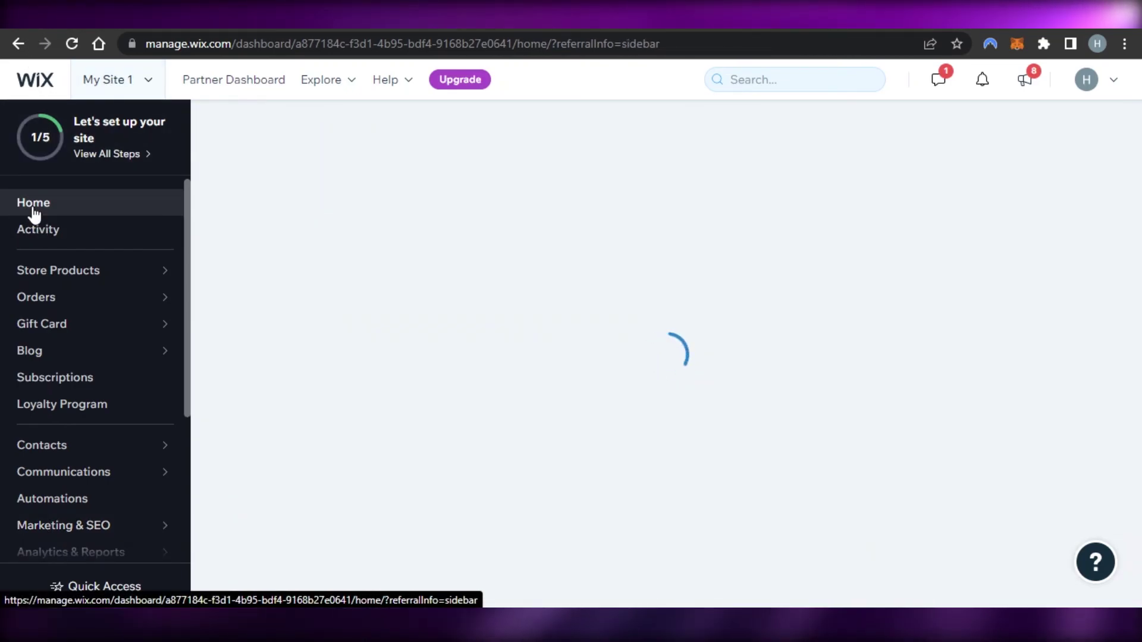
# Review the business info, site setup tasks and additional tools on the dashboard's Home page
pyautogui.scroll(-3, 654, 357)
pyautogui.scroll(2, 654, 356)
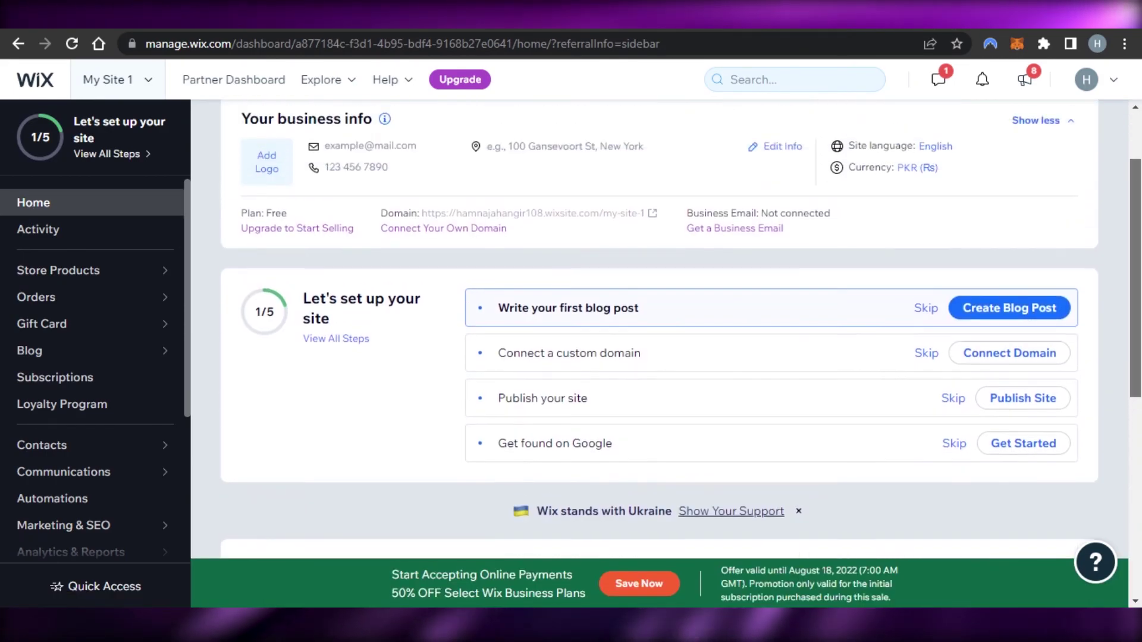
pyautogui.scroll(1, 654, 356)
pyautogui.scroll(-1, 654, 357)
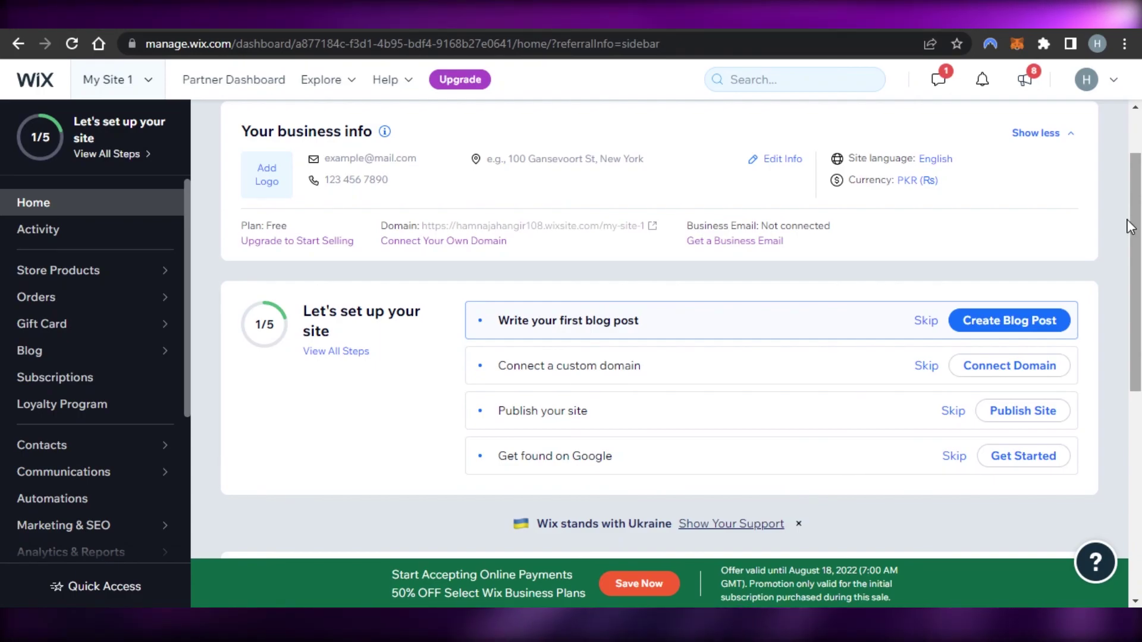
pyautogui.scroll(-5, 1129, 227)
pyautogui.scroll(6, 1130, 226)
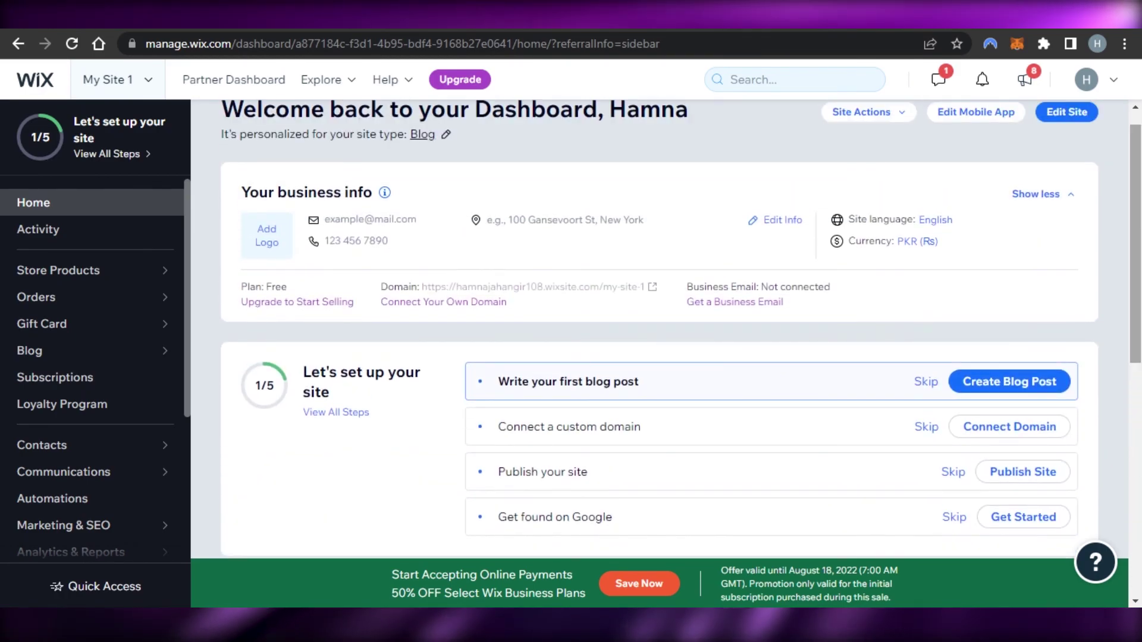
pyautogui.scroll(-5, 659, 329)
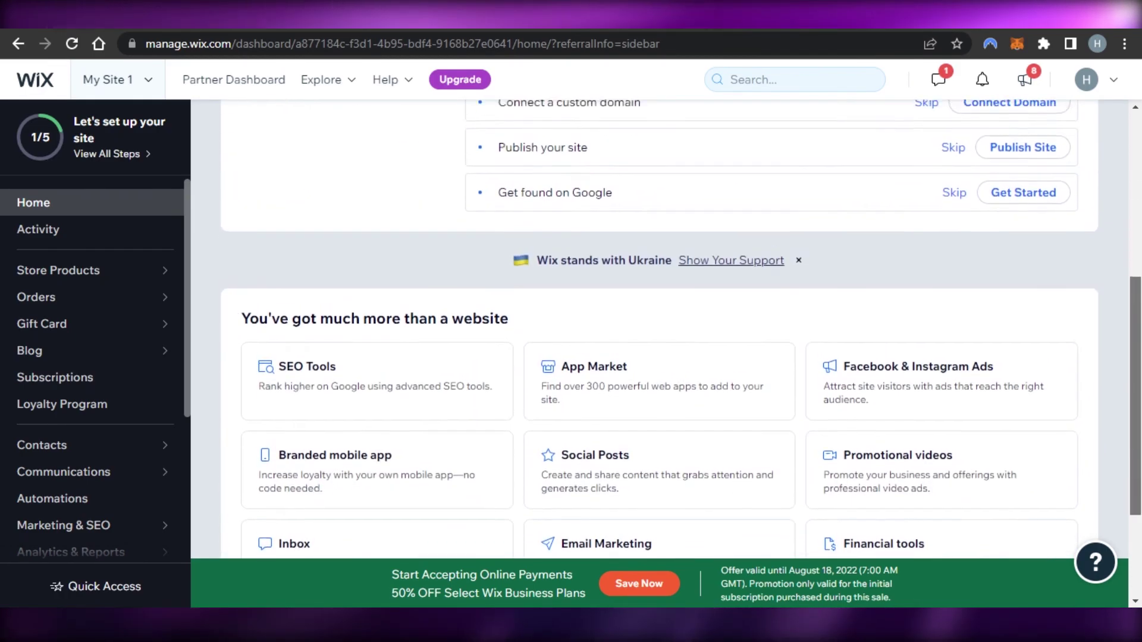
pyautogui.scroll(5, 659, 357)
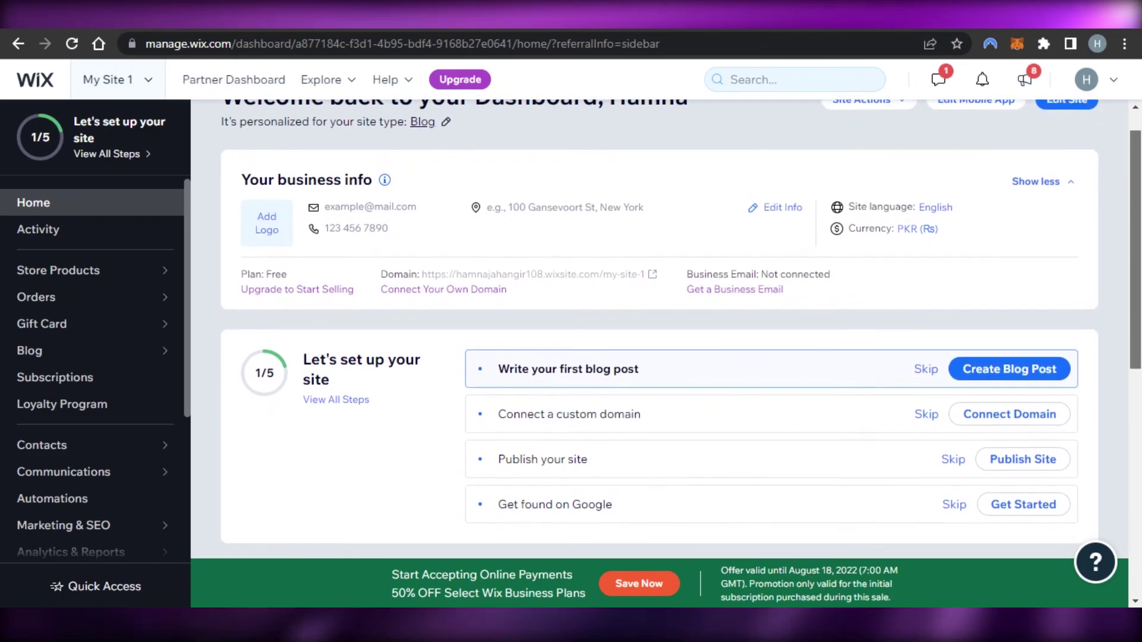
pyautogui.scroll(-1, 659, 357)
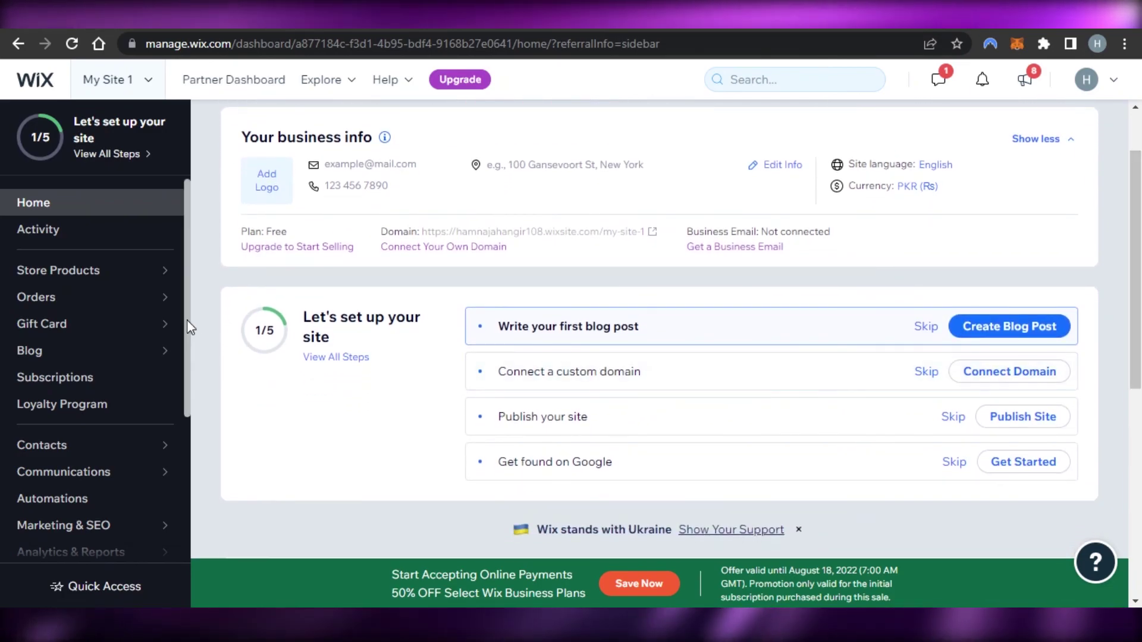
pyautogui.moveTo(190, 314); pyautogui.dragTo(204, 260)
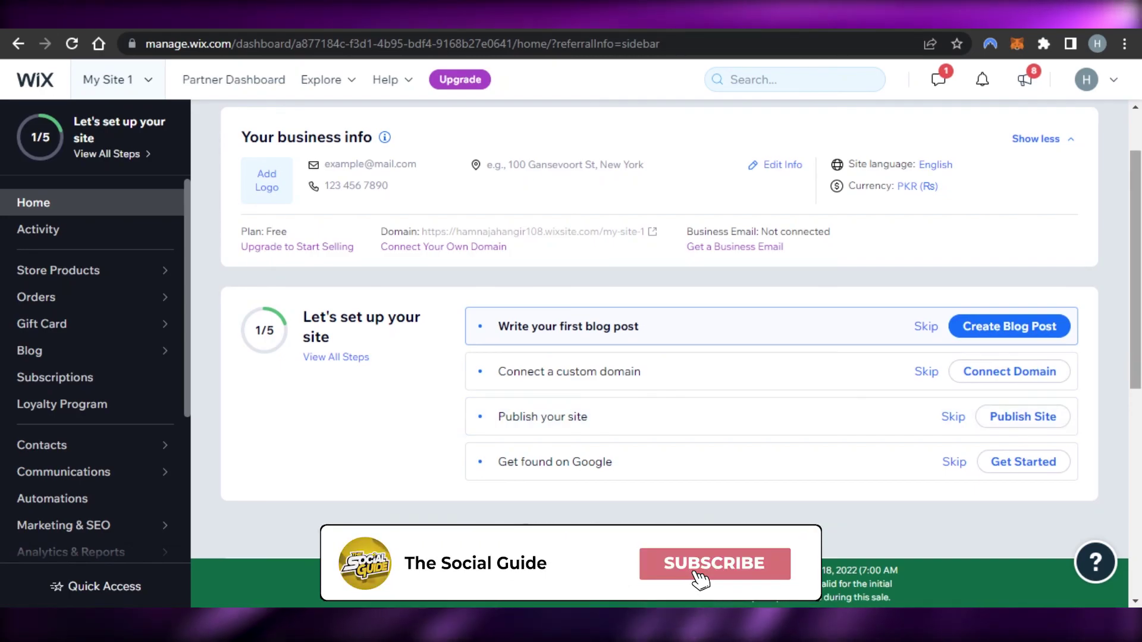
pyautogui.scroll(-4, 659, 357)
pyautogui.scroll(4, 659, 357)
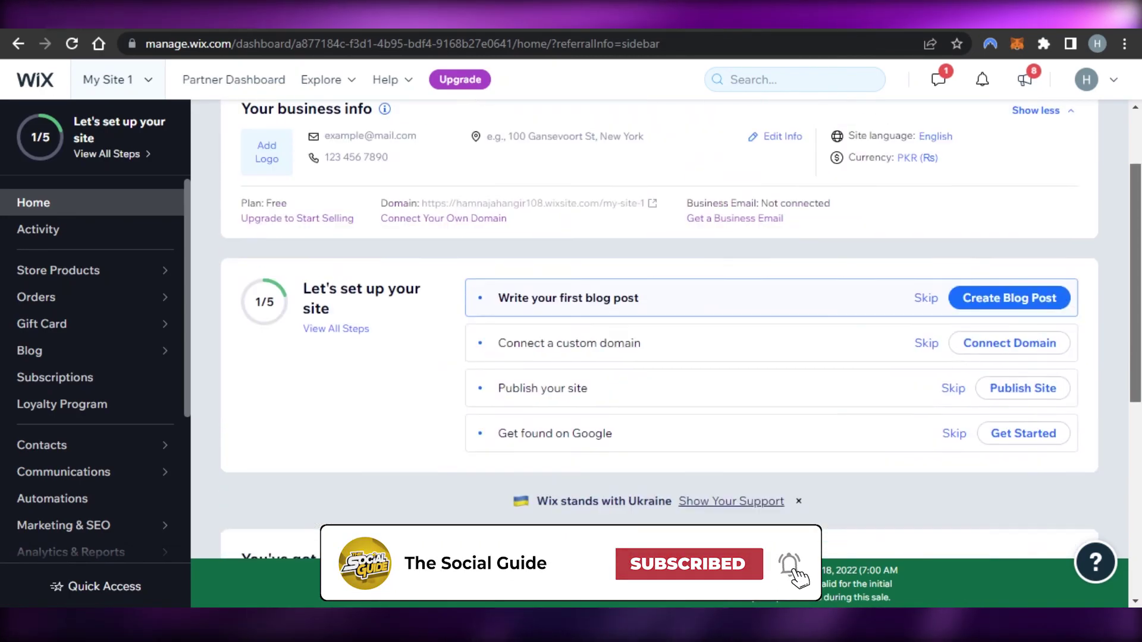
pyautogui.scroll(2, 659, 357)
pyautogui.scroll(-2, 659, 357)
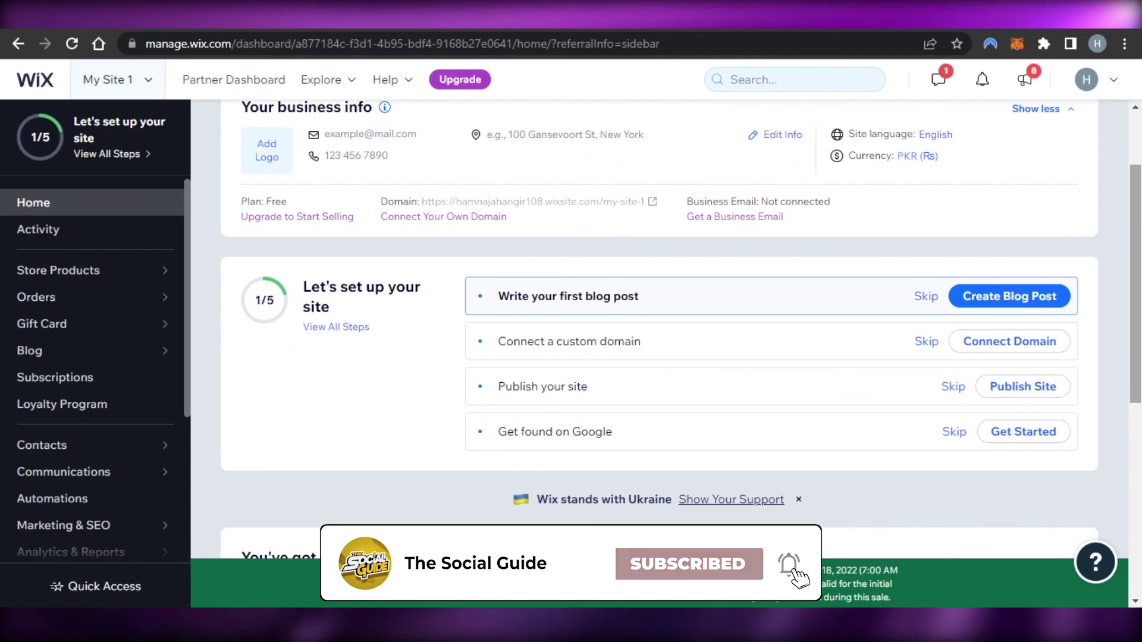